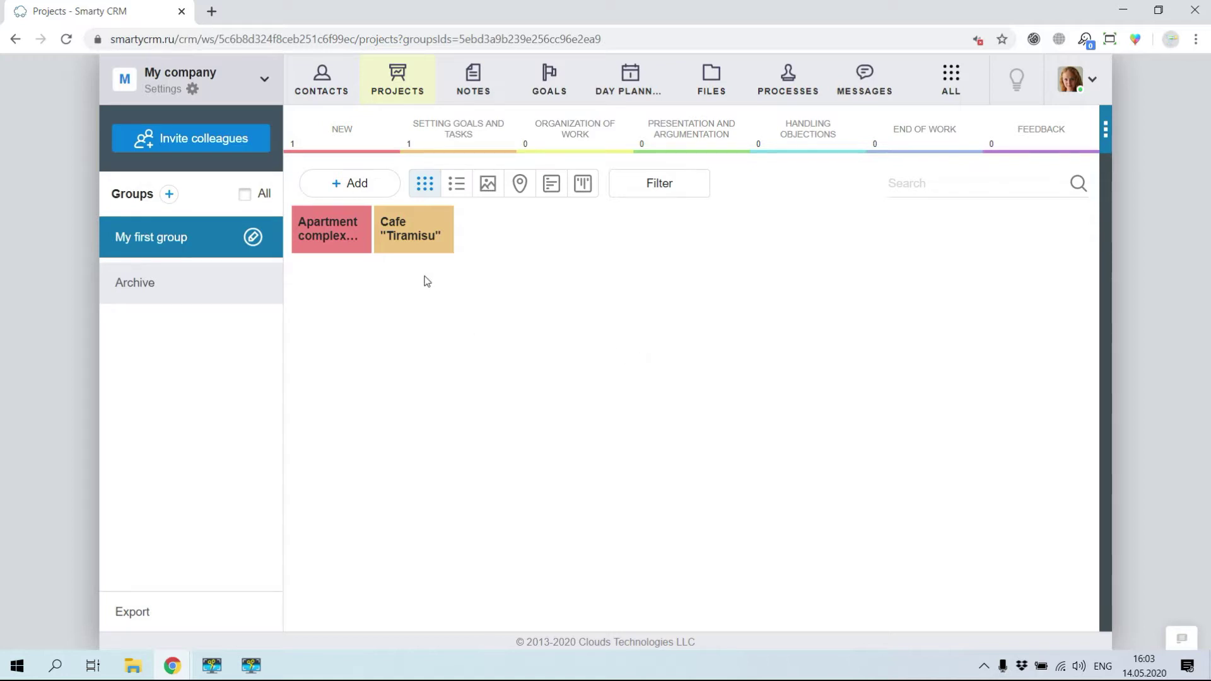
Rename the project group "My first group" to "Customers in the working process"
left_click(253, 238)
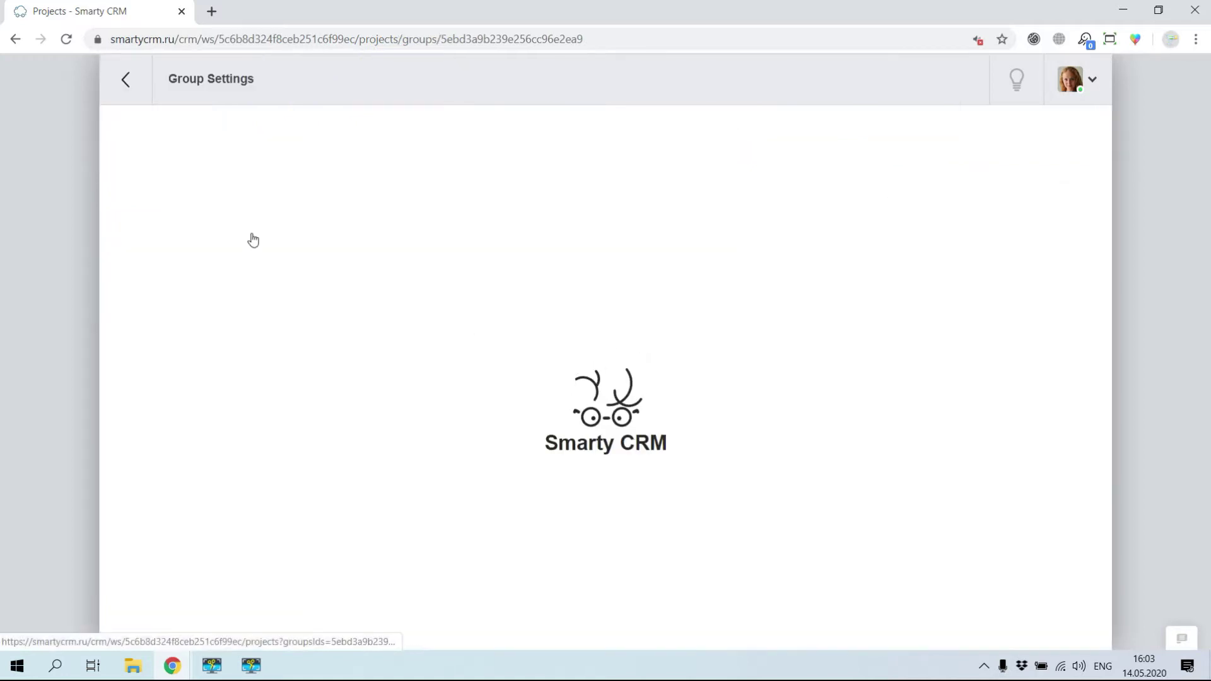
left_click_drag(268, 168, 75, 167)
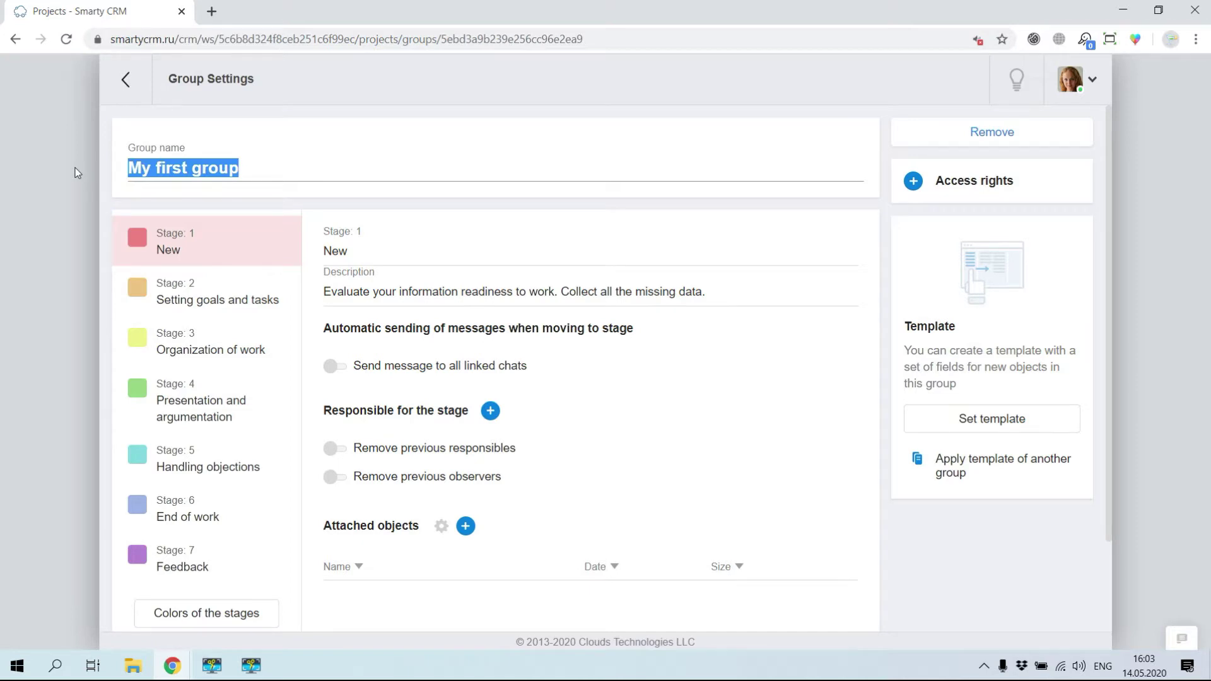
type("Cus")
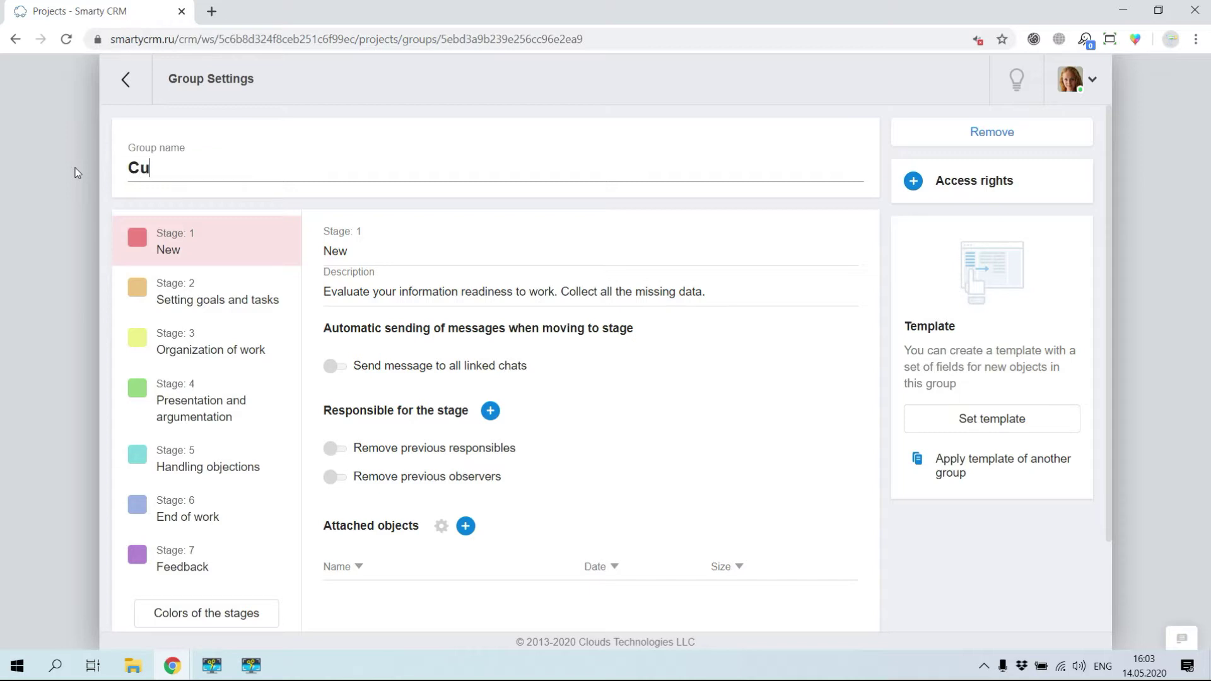
type("tomers")
type("in the working process")
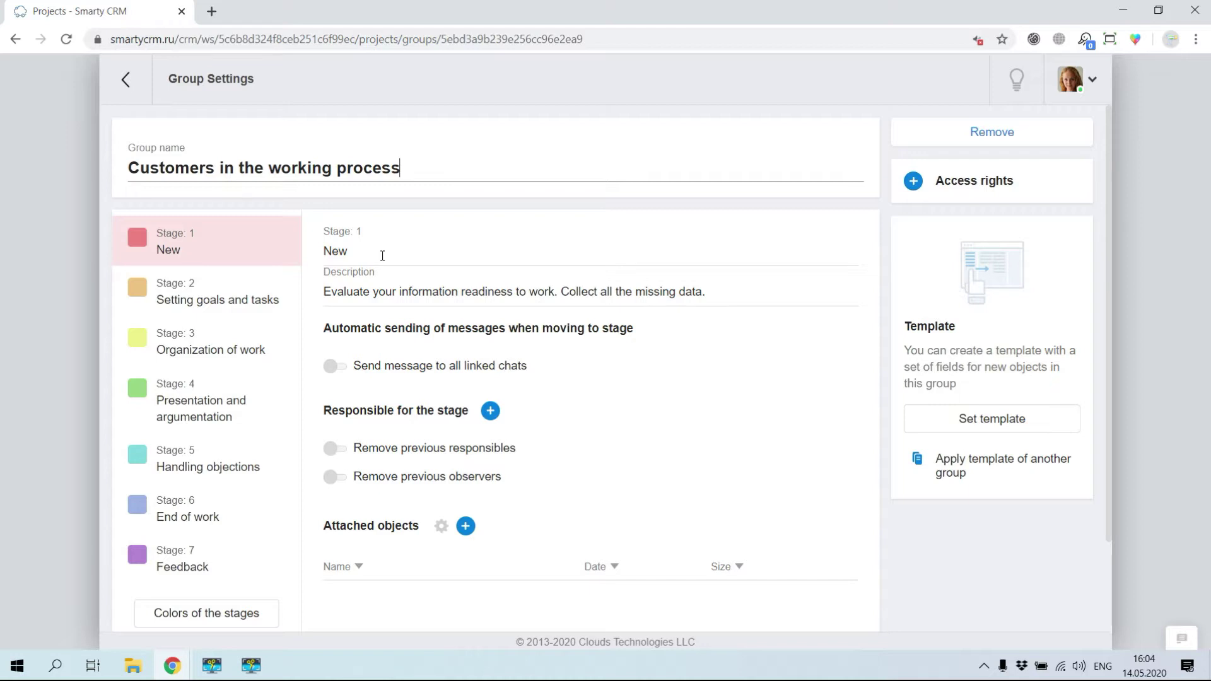
Rename stage 1 to "The beginning of the work" and stage 7 to "Closing the transaction"
left_click_drag(382, 256, 315, 250)
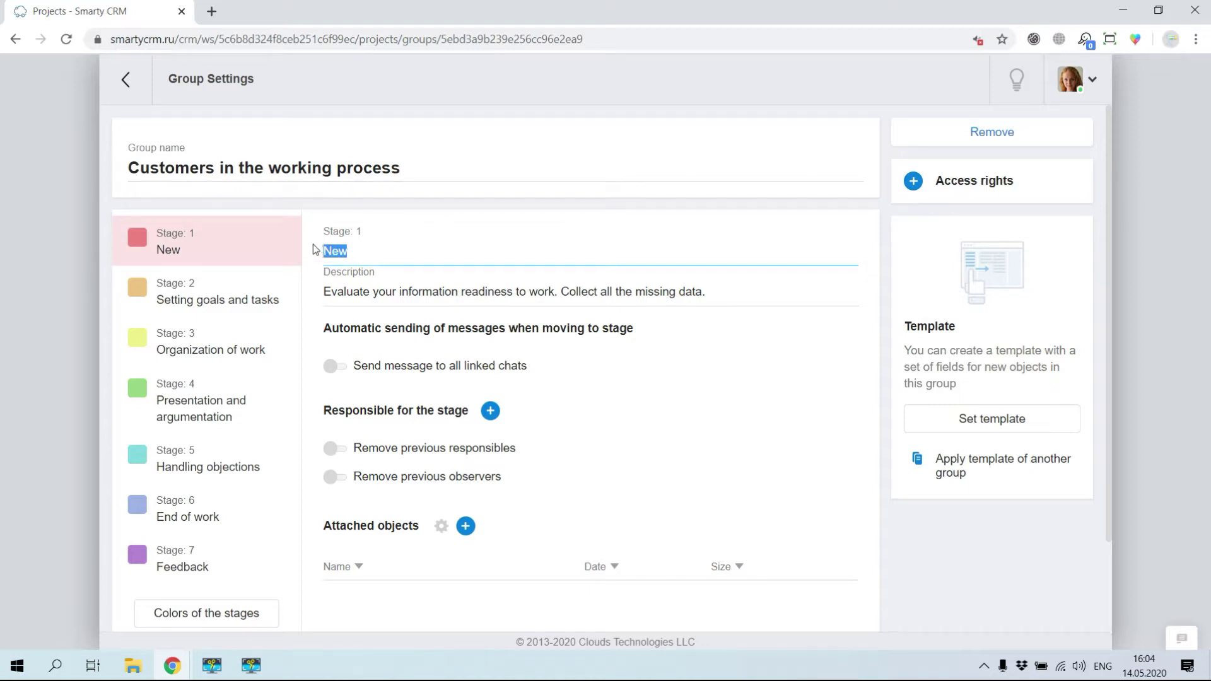
type("The beginning of the work")
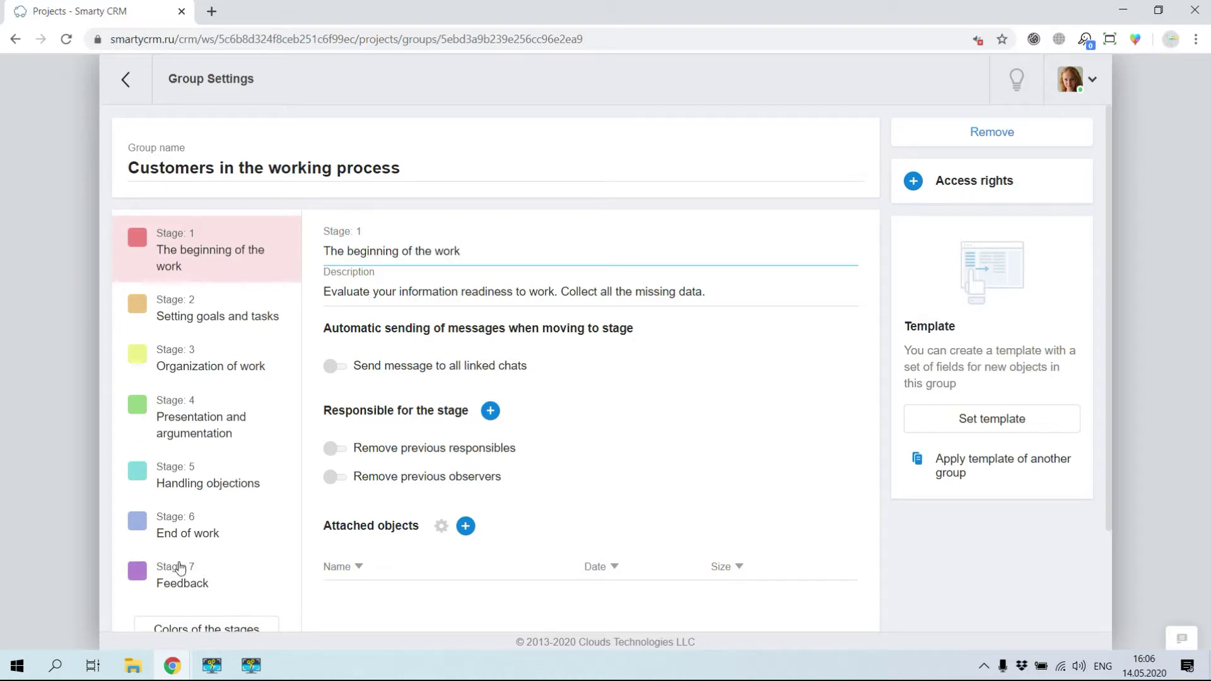
left_click(184, 570)
left_click_drag(387, 251, 311, 249)
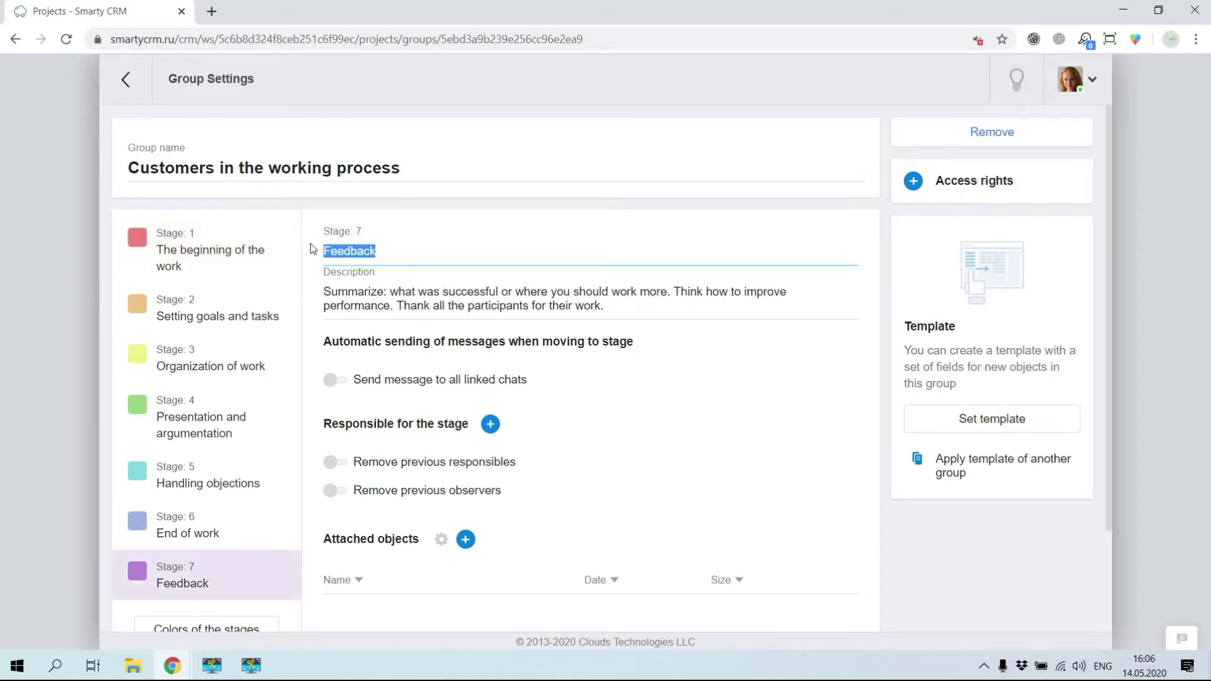
type("Closing the transaction")
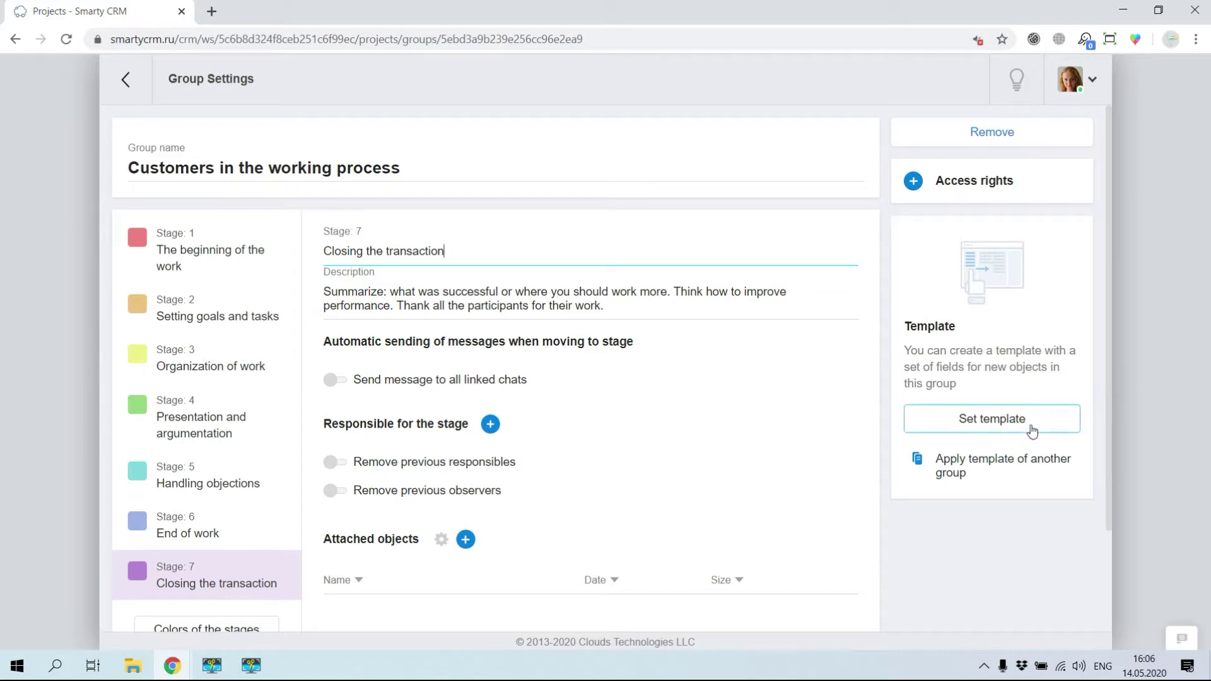
In the group's template, move the Start date, End date and Deal value fields from additional to main information and save
left_click(1031, 426)
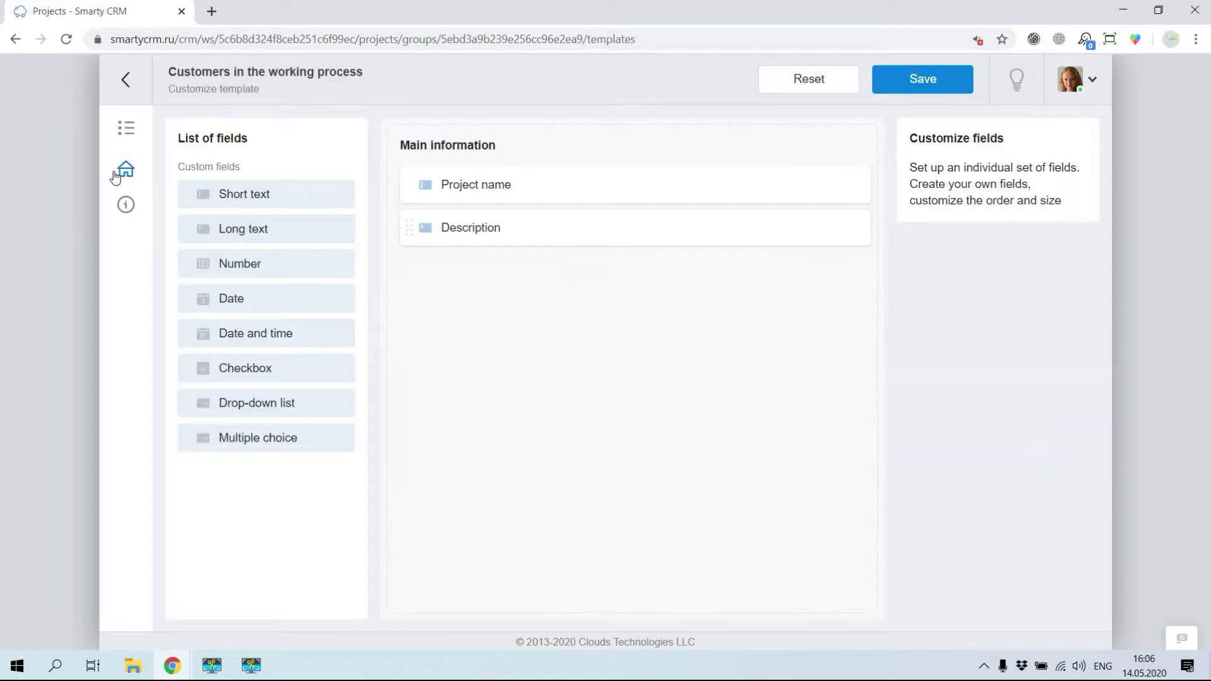
left_click(125, 206)
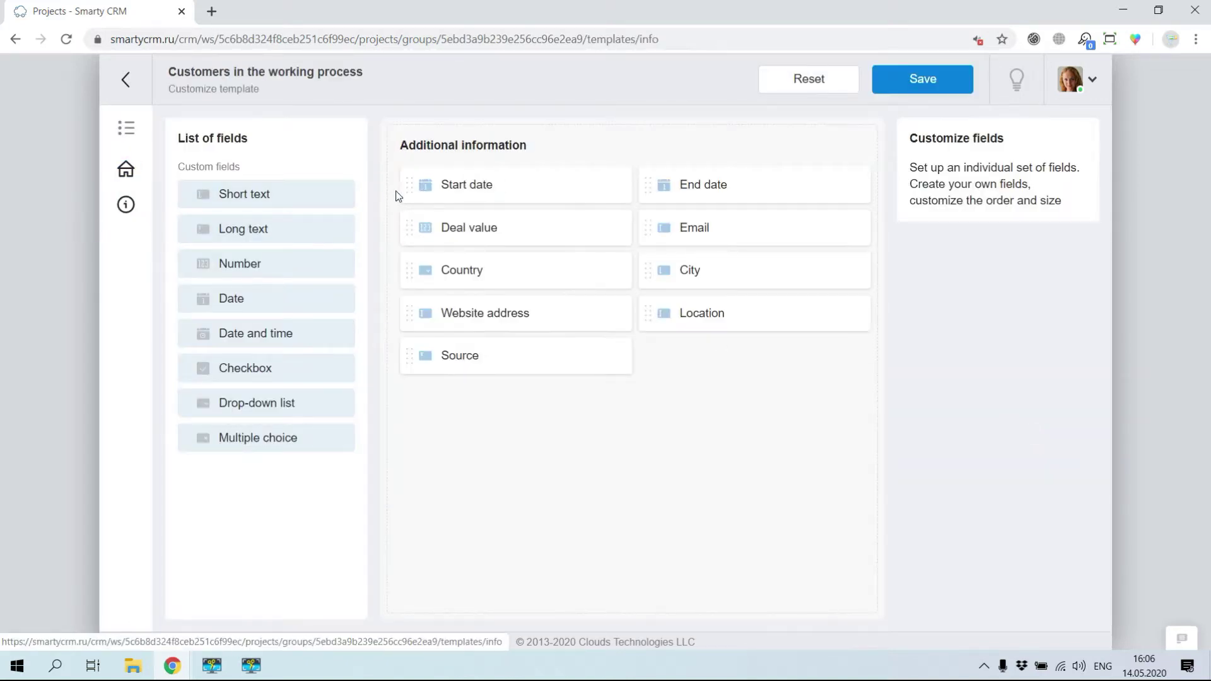
left_click(594, 187)
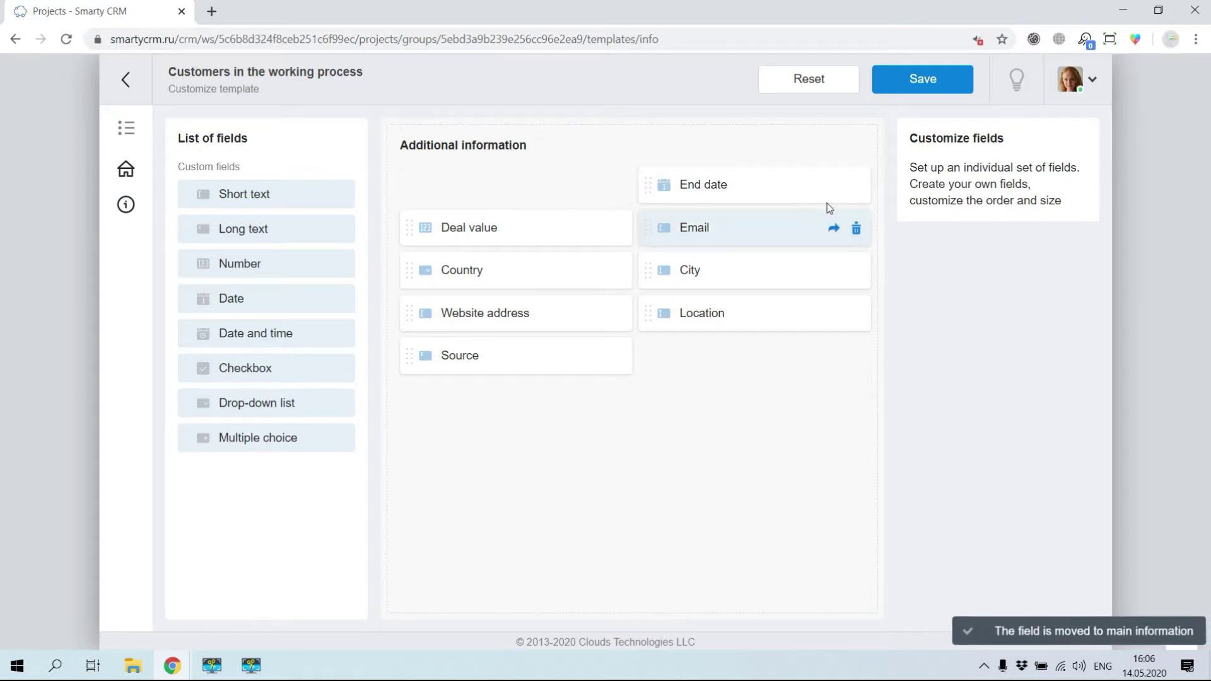
left_click(832, 185)
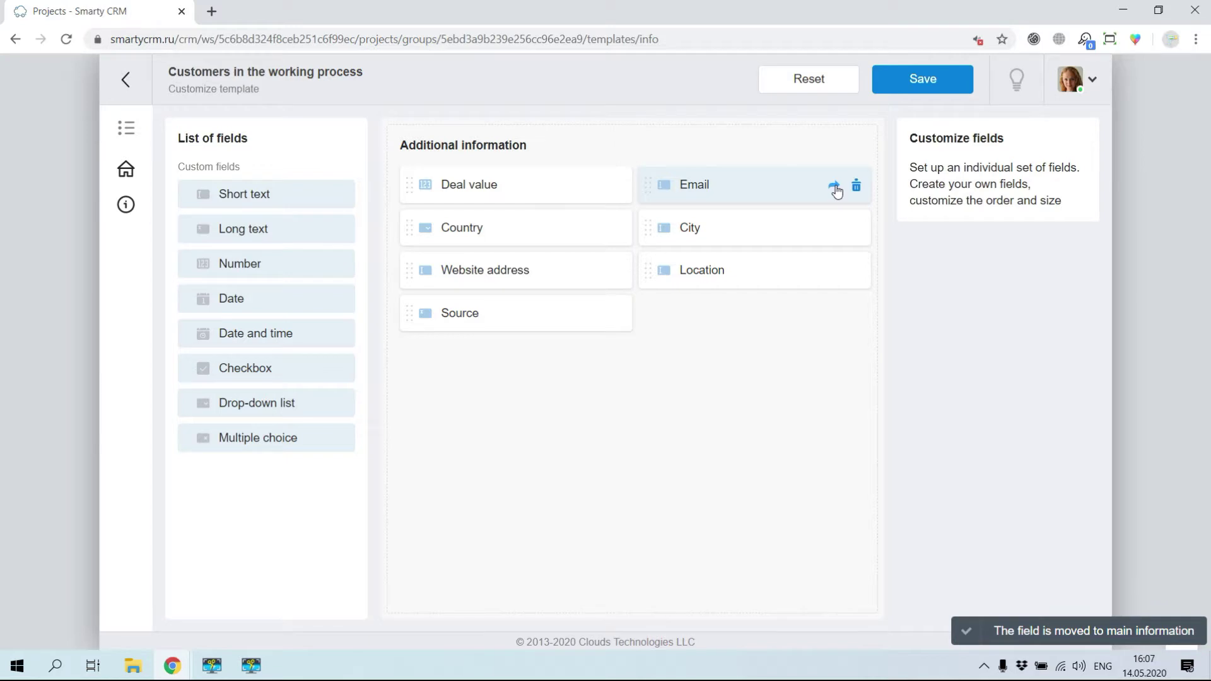
left_click(596, 187)
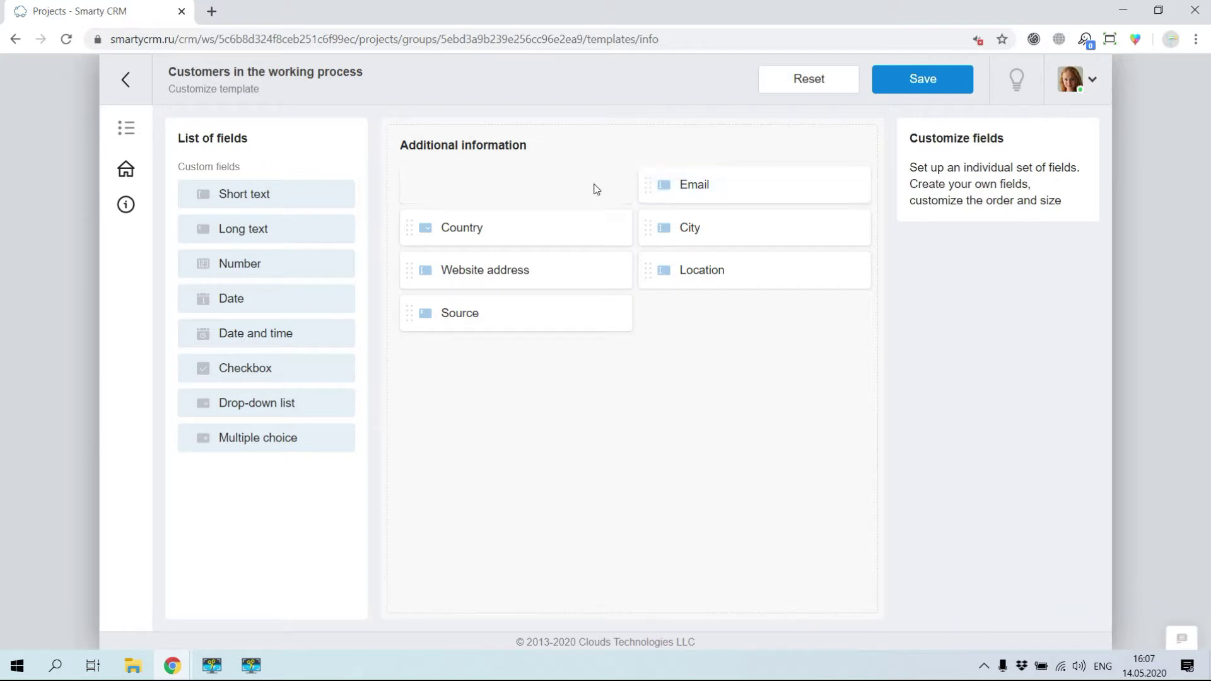
left_click(948, 83)
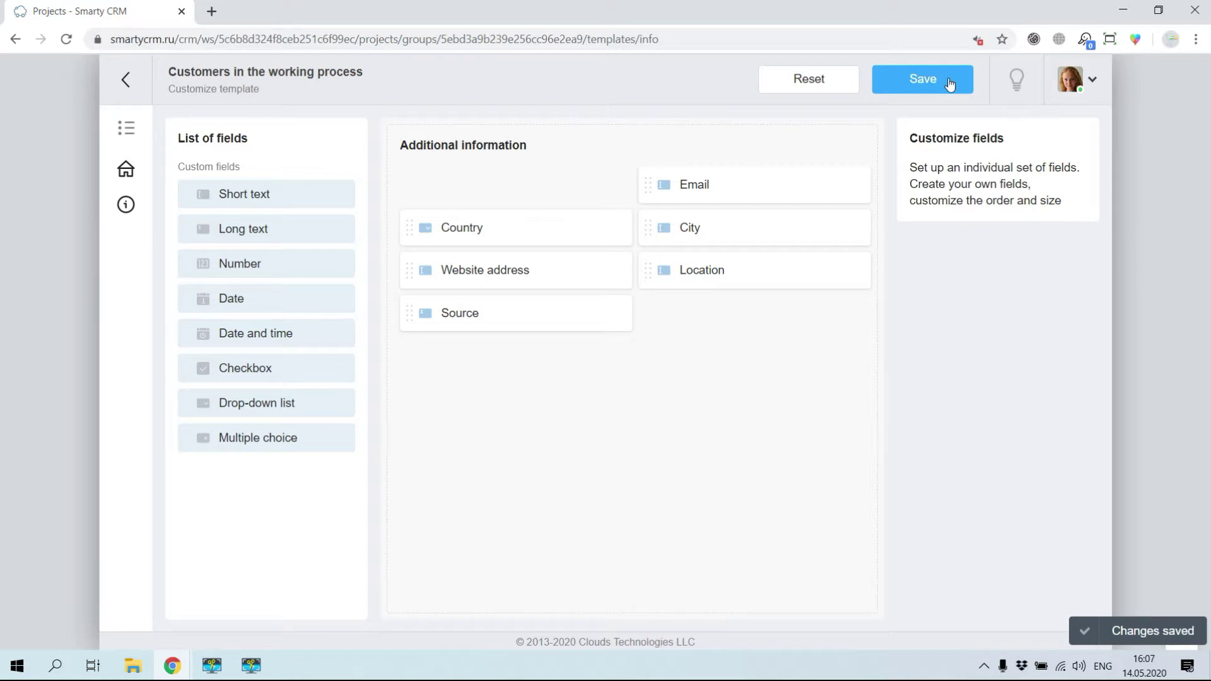
In the template's main information, place End date beside Start date, set Deal value to whole width, and save
left_click(129, 171)
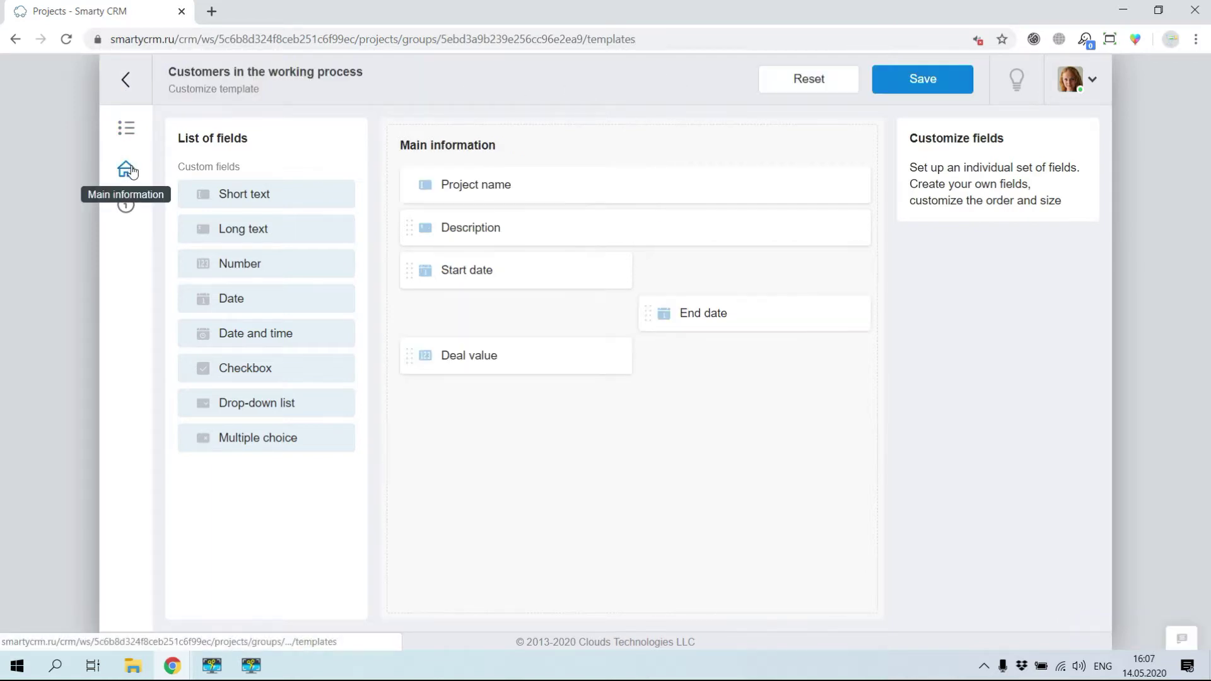
left_click_drag(708, 313, 705, 270)
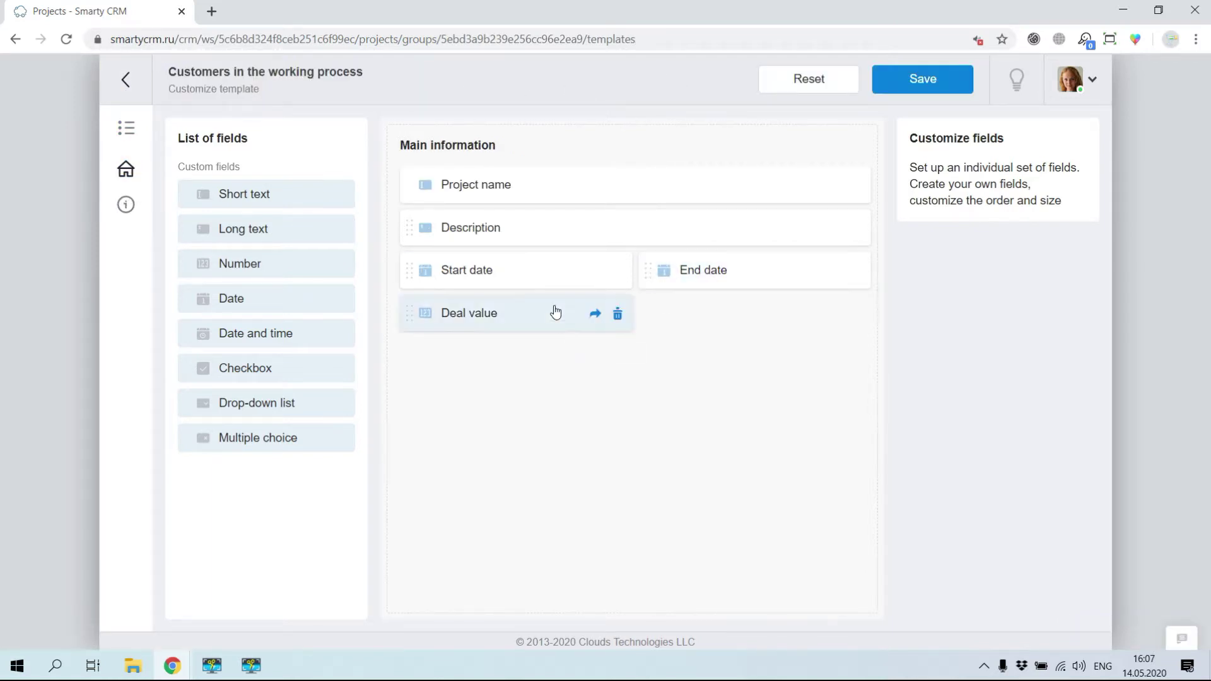
left_click(556, 313)
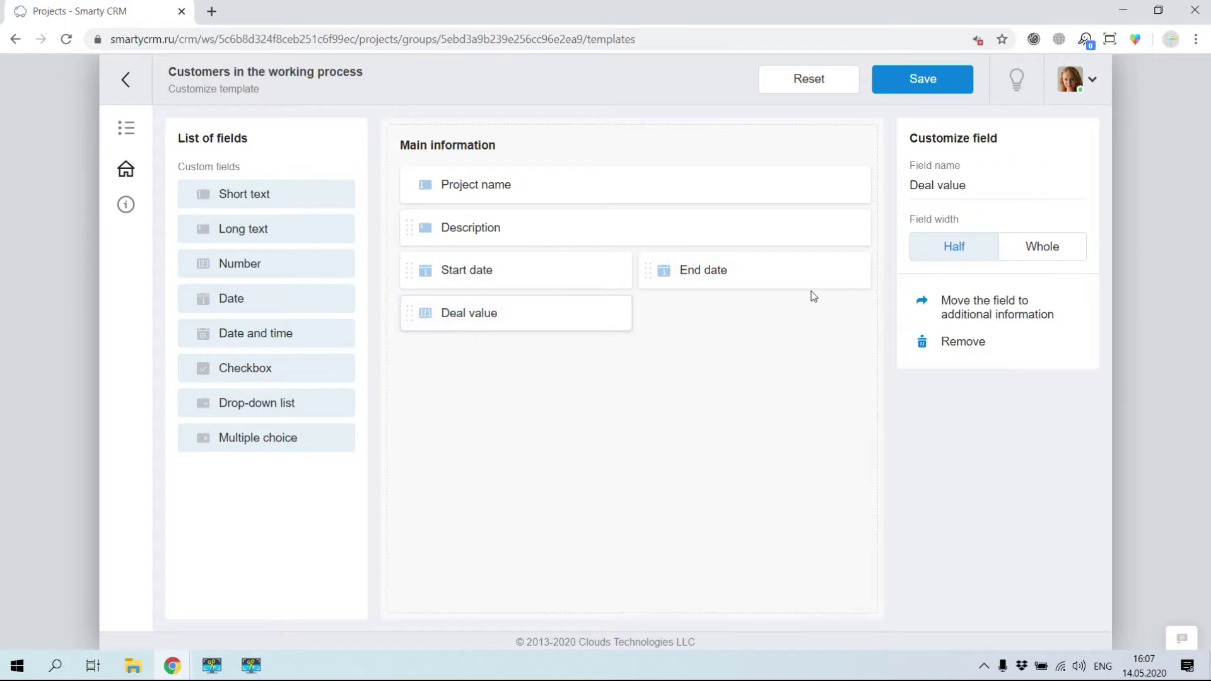
left_click(1057, 252)
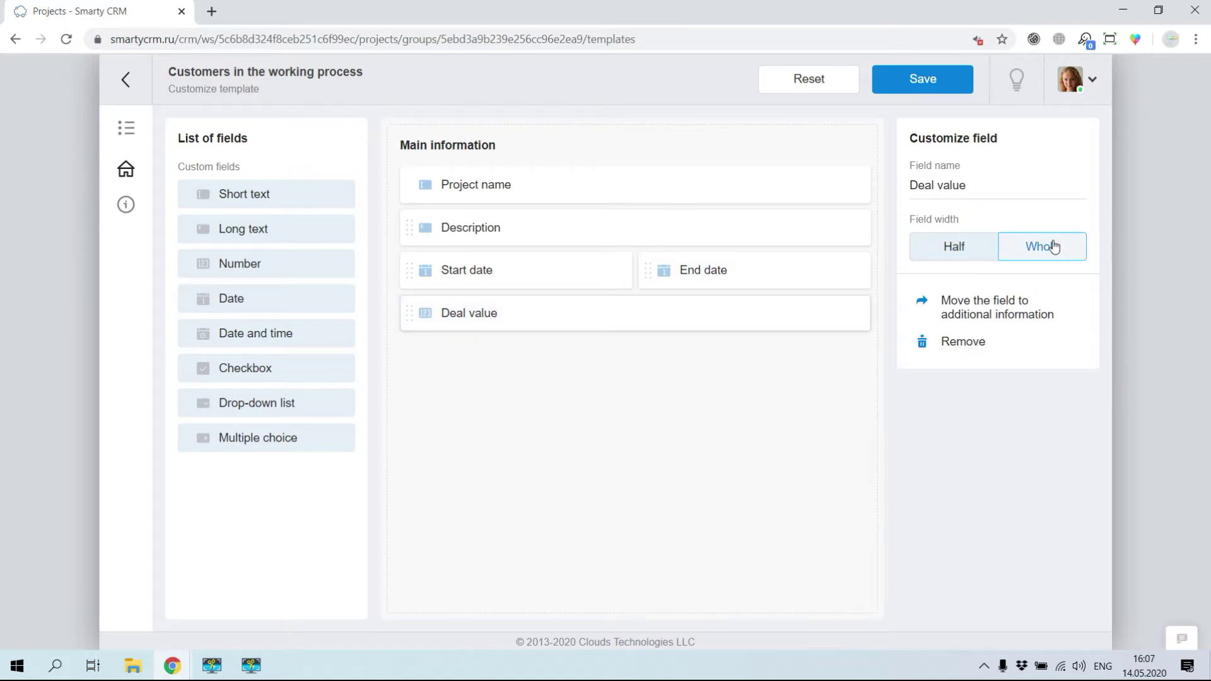
left_click(922, 79)
left_click(265, 79)
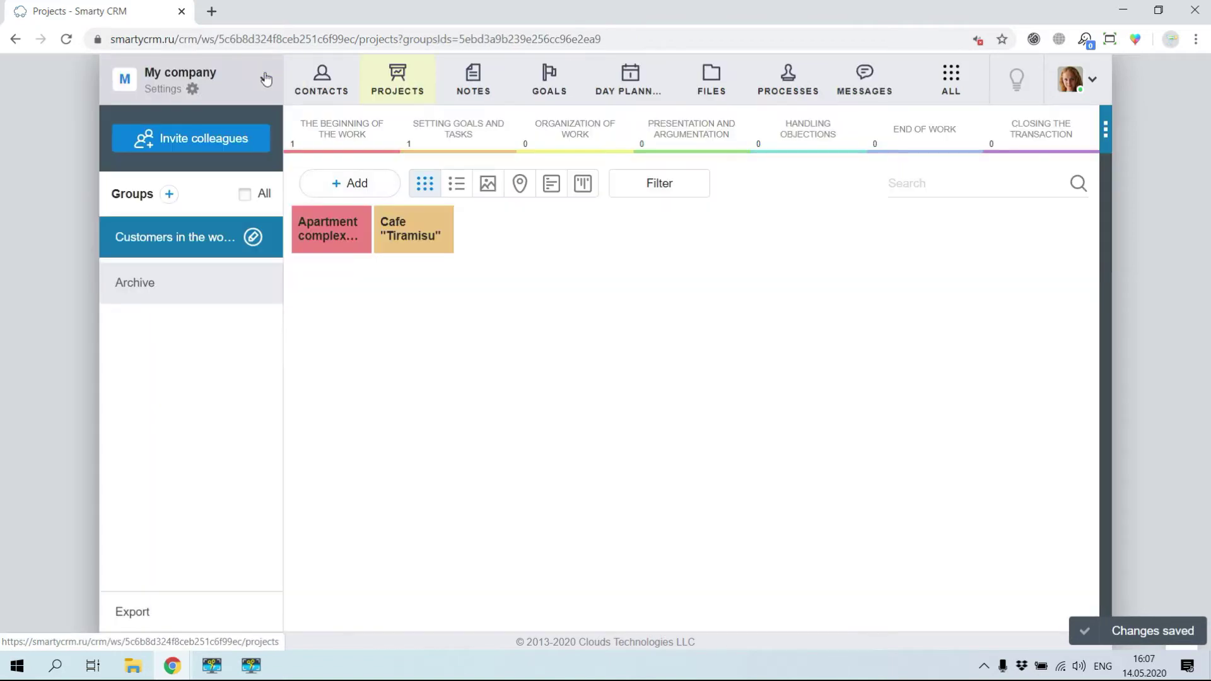
Grant the group all three access rights: the marketing department's view right, Rights for the marketing department, and Basic right
left_click(253, 237)
left_click(913, 181)
left_click(658, 251)
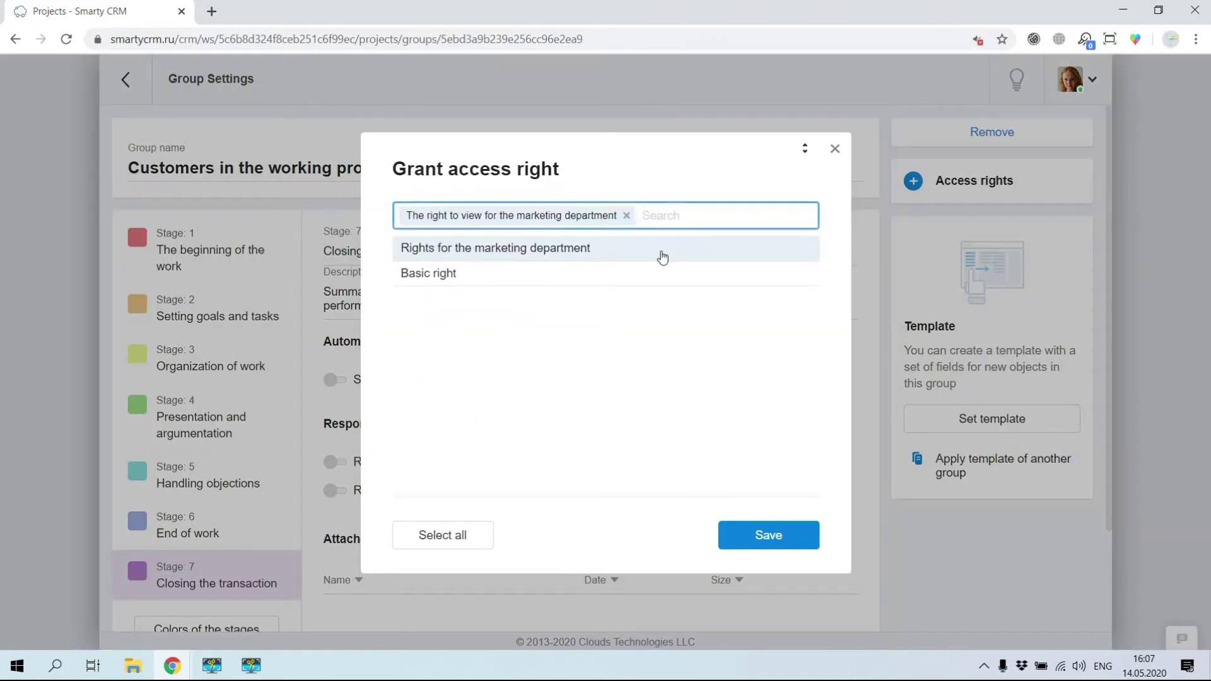
left_click(665, 258)
left_click(666, 262)
left_click(768, 556)
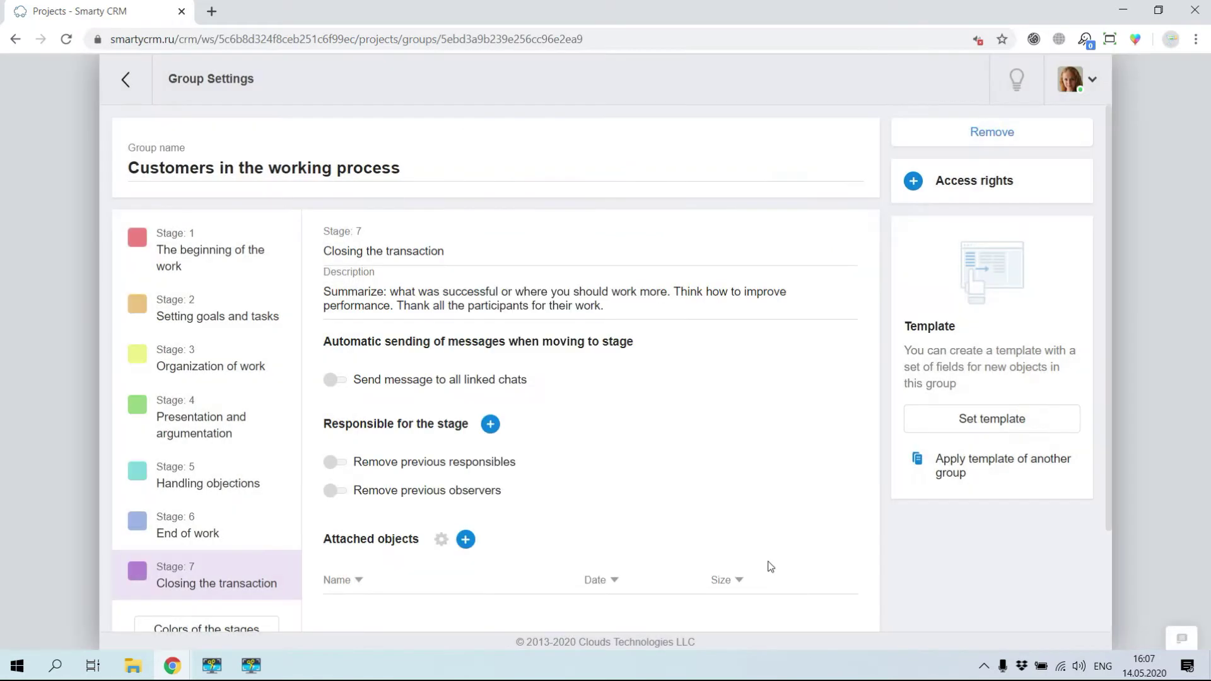
left_click(66, 39)
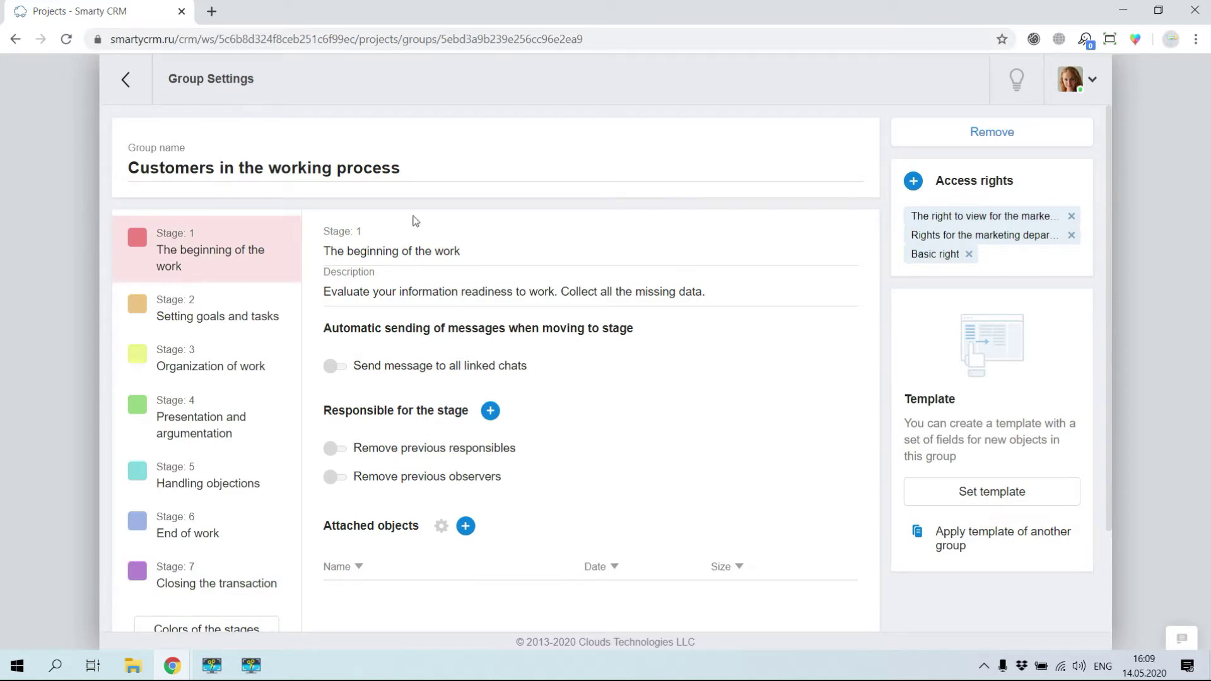
left_click(134, 77)
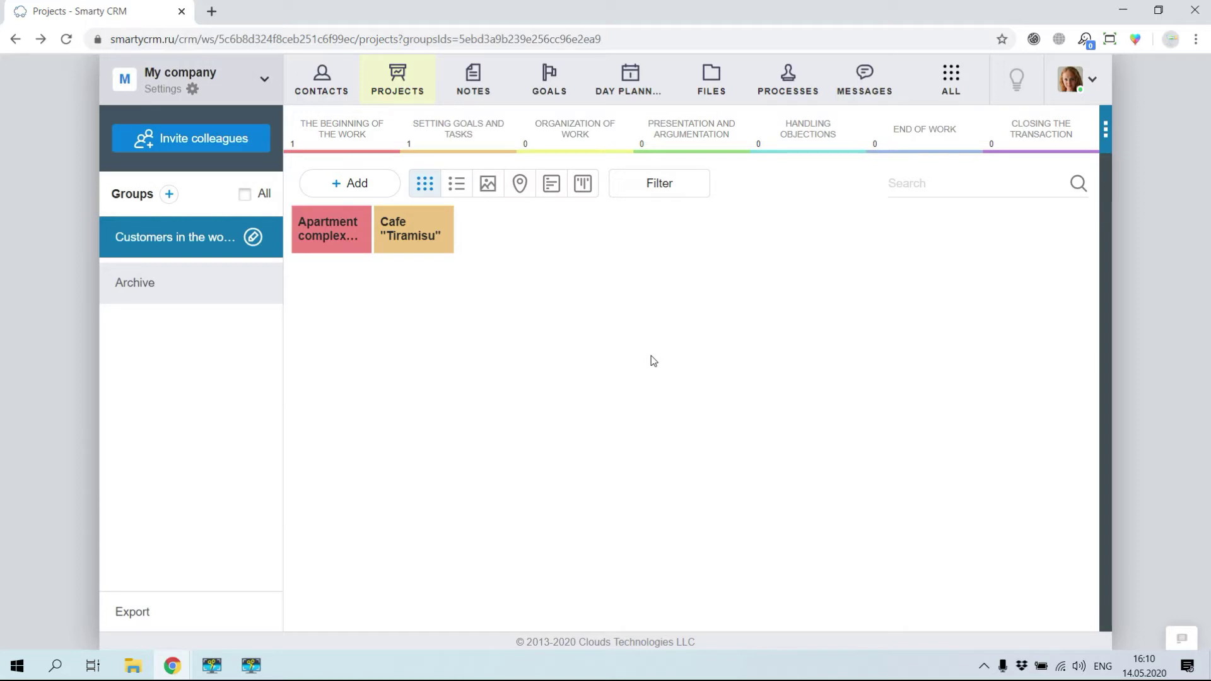
Add a new project group named Research
left_click(169, 194)
left_click(482, 352)
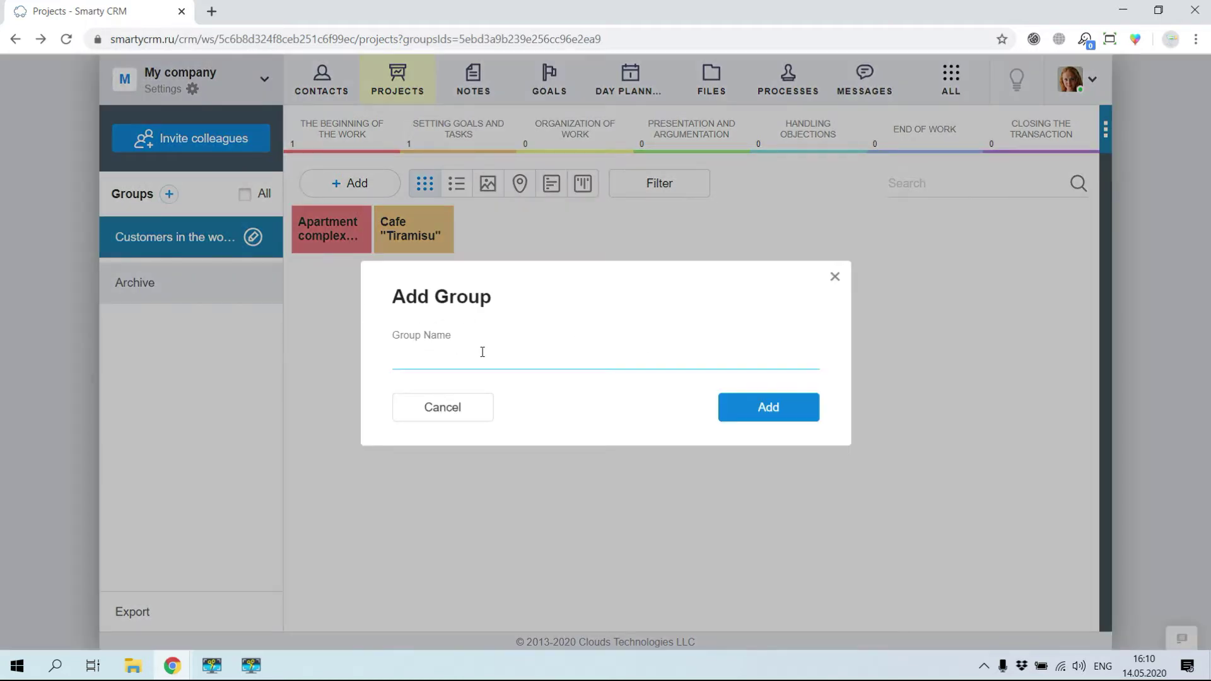
type("Ree")
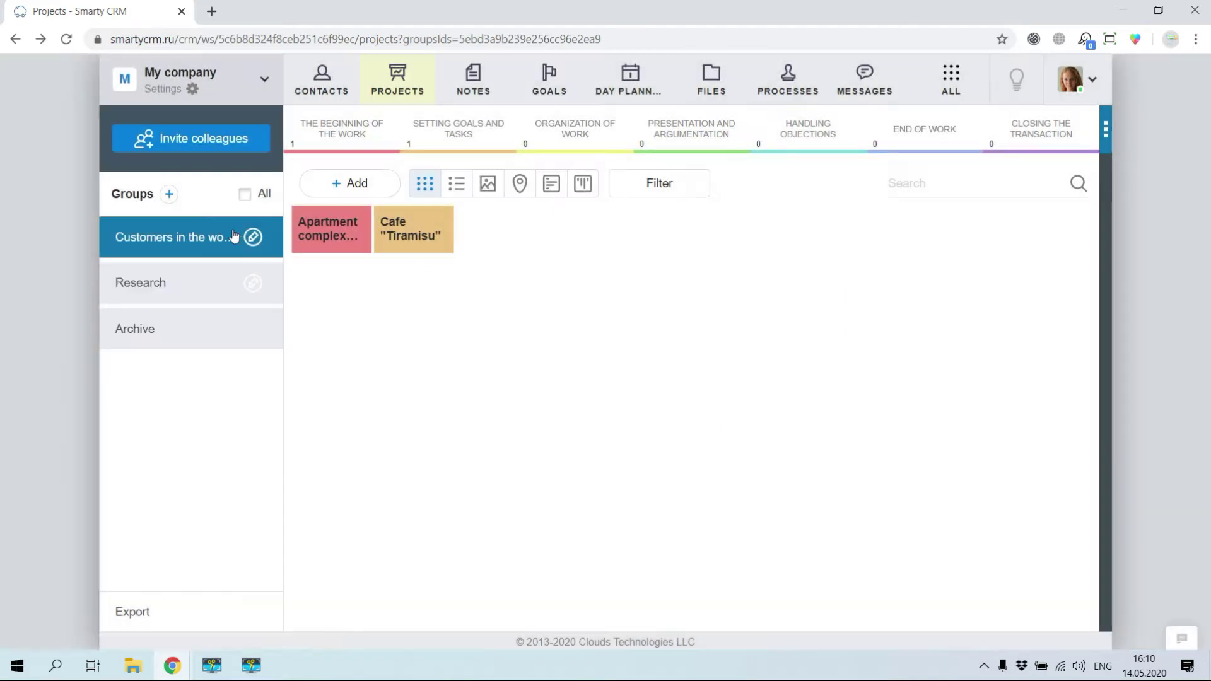
Add another project group named Design
left_click(169, 193)
left_click(588, 355)
type("De")
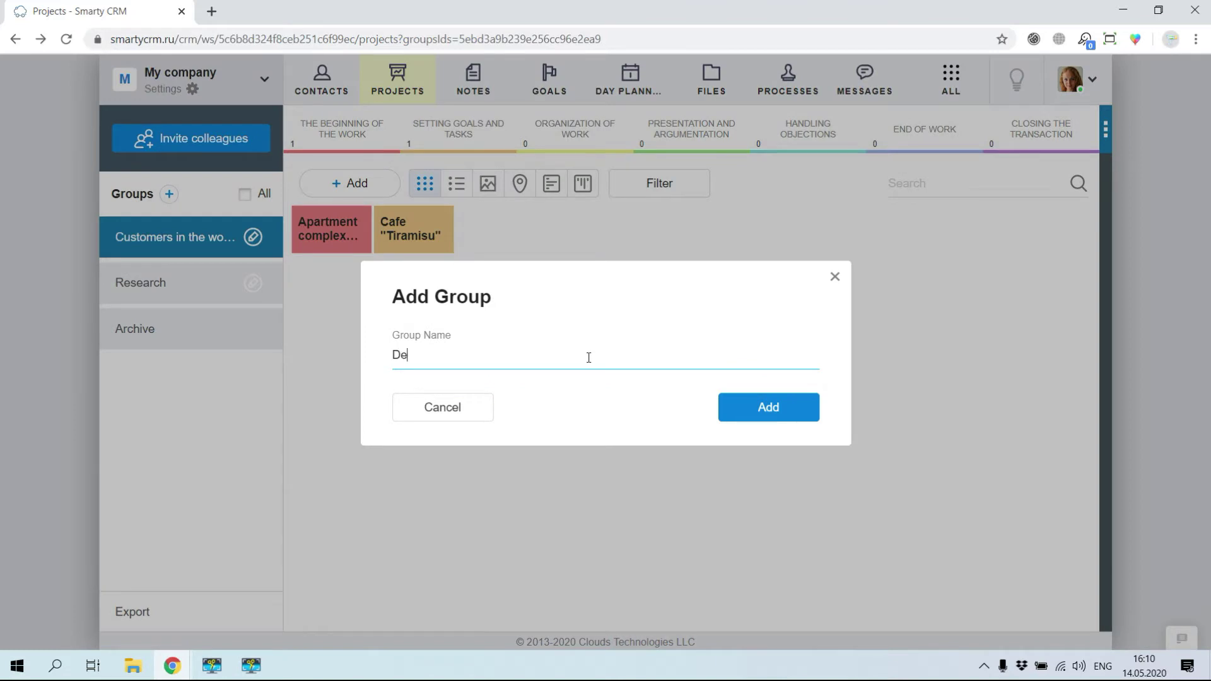
type("ign")
left_click(738, 408)
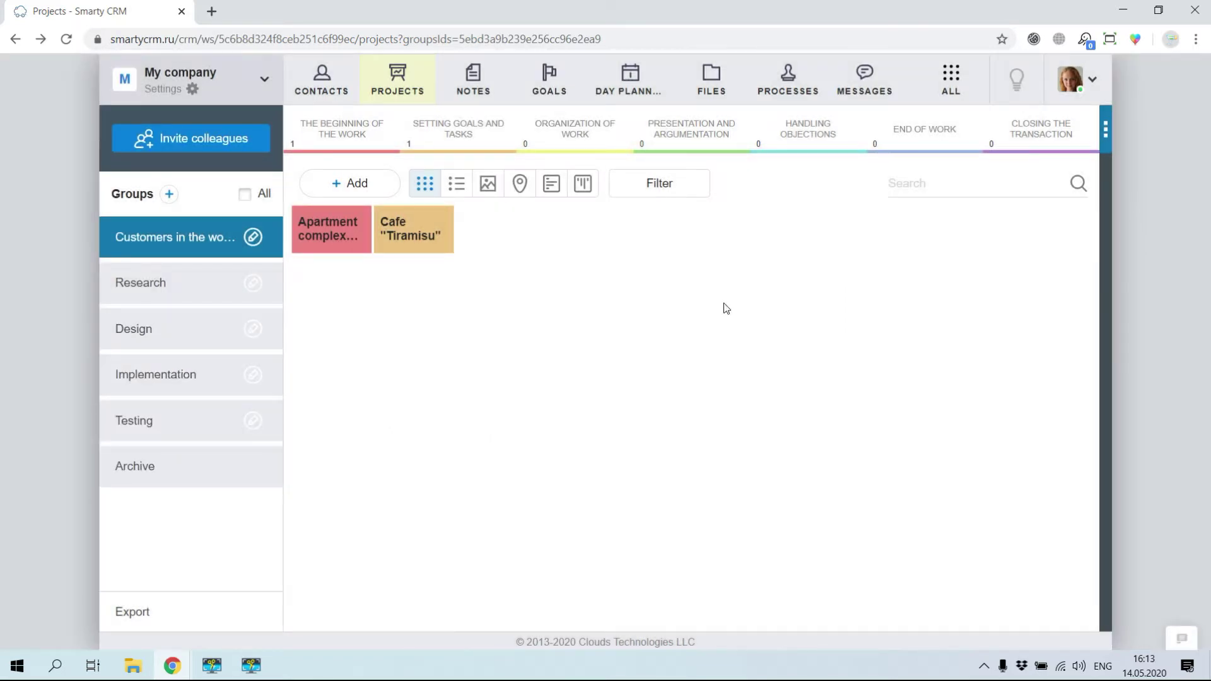
Move the Apartment complex and Cafe "Tiramisu" projects into the Research group and open that group
left_click_drag(325, 234, 208, 283)
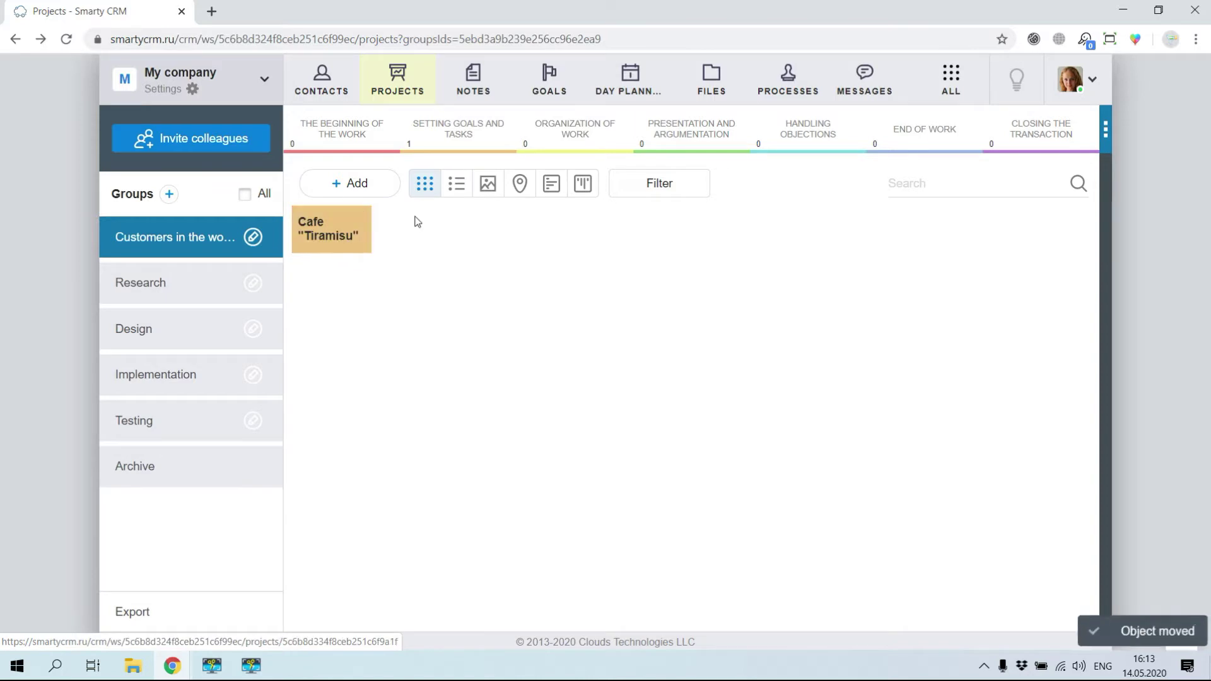
left_click_drag(331, 228, 208, 283)
left_click(209, 282)
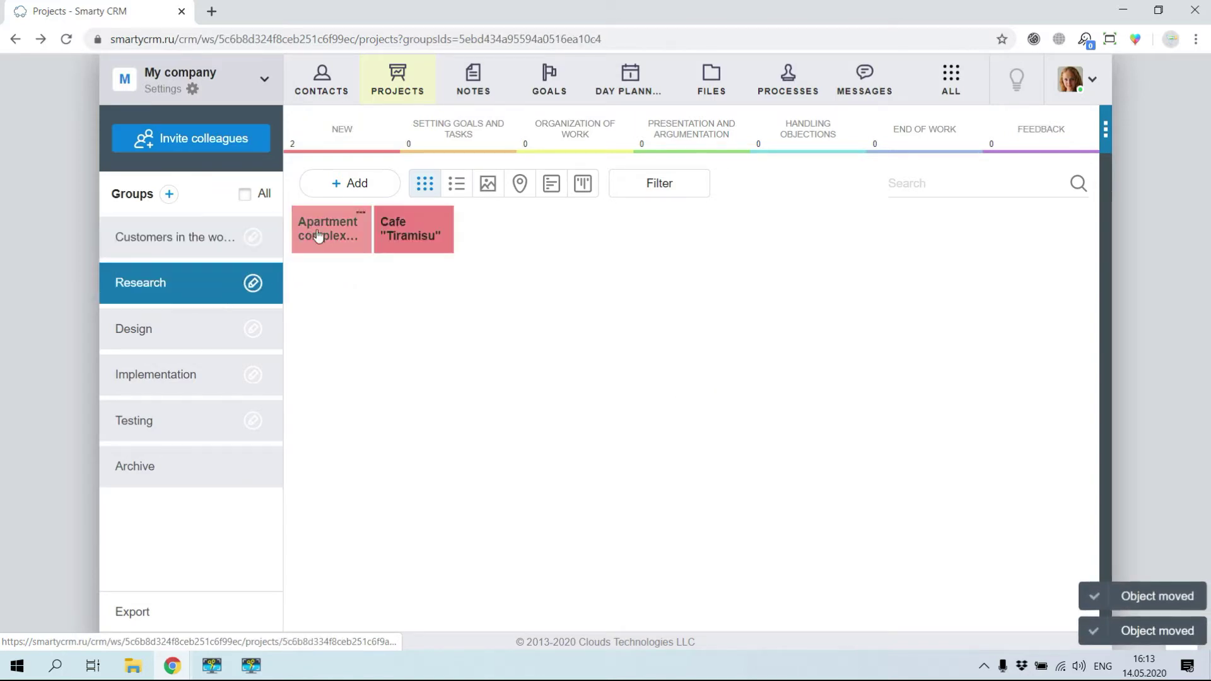
Move the Apartment complex project to the Feedback stage, transfer it to the Design group and open that group
left_click_drag(360, 237, 1054, 143)
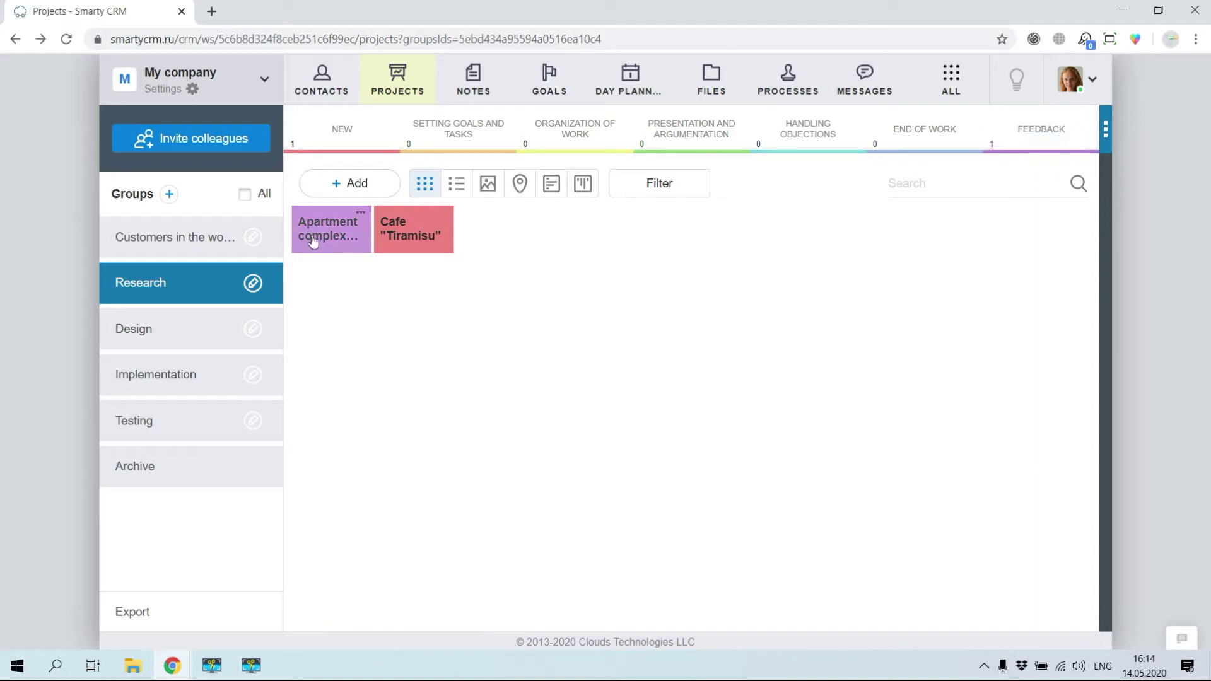
left_click_drag(319, 238, 218, 341)
left_click(218, 334)
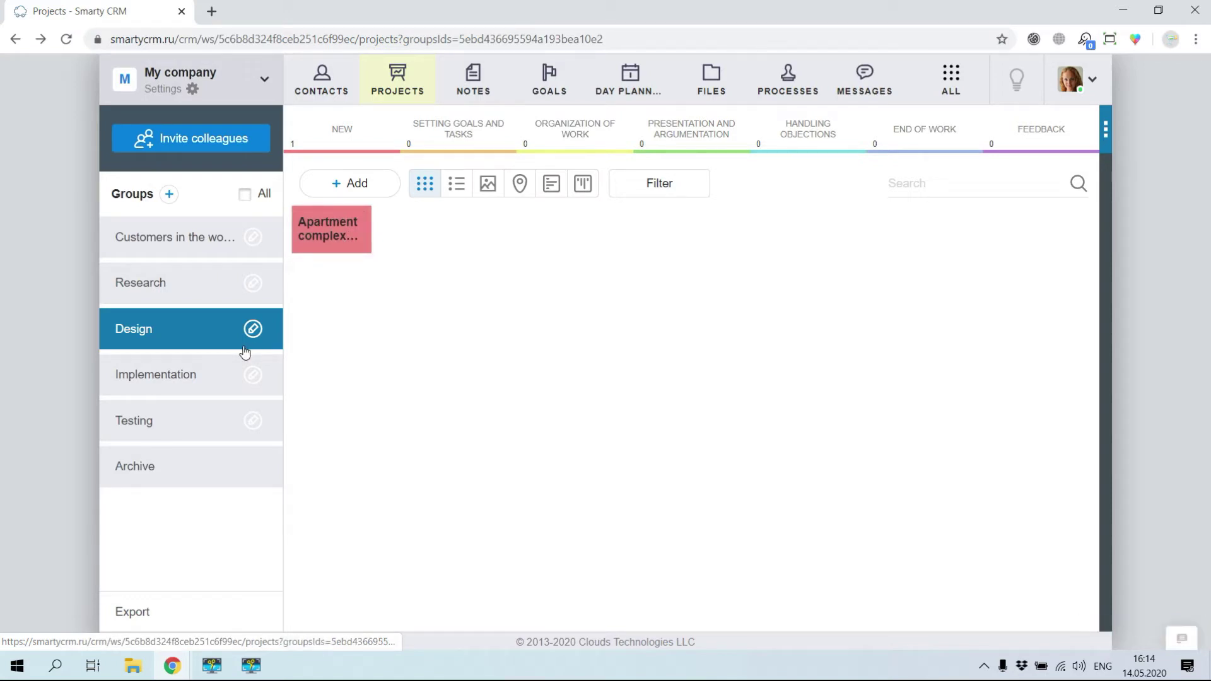
Move the Cafe "Tiramisu" project in the Research group to the Feedback stage
left_click(215, 303)
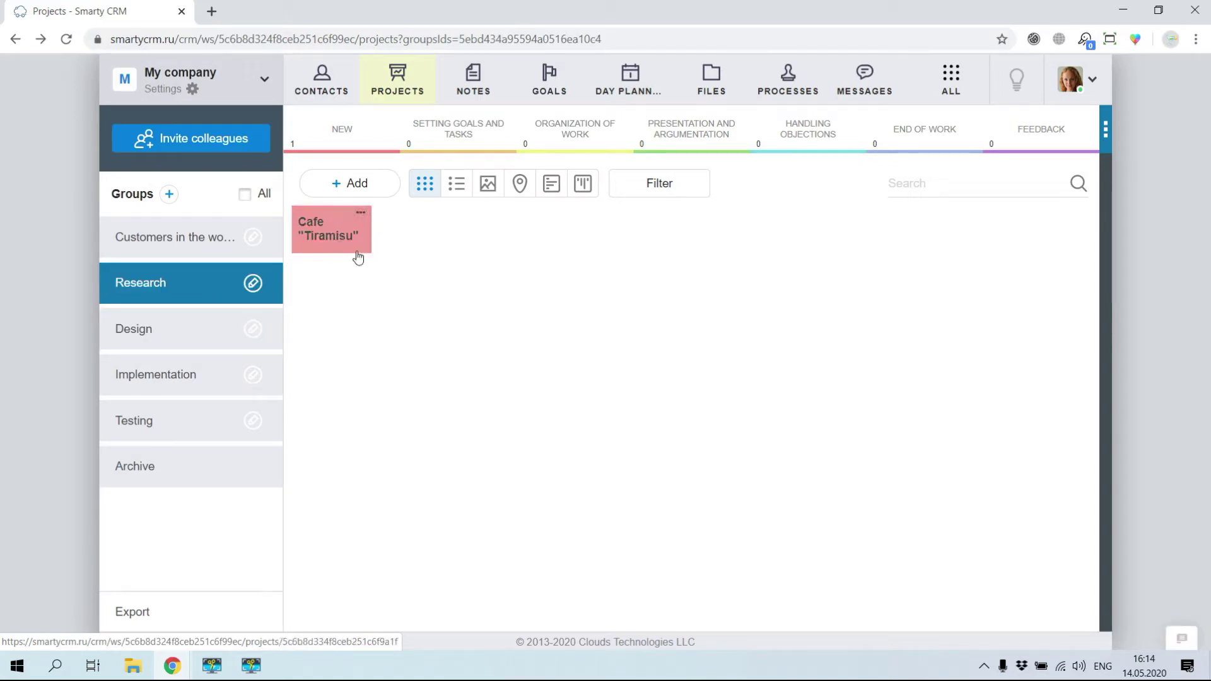
left_click_drag(340, 233, 1036, 142)
Add a new linked project to the Cafe "Tiramisu" project, show it in a group and assign it to the Design group
left_click(345, 244)
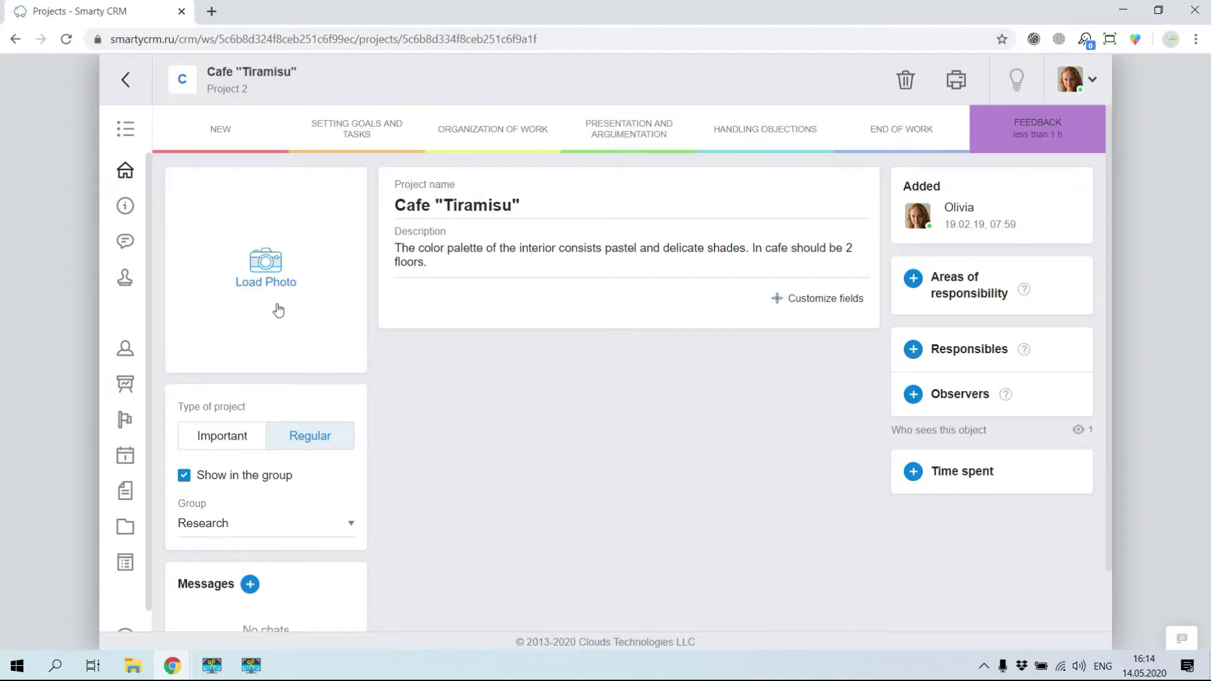
left_click(129, 392)
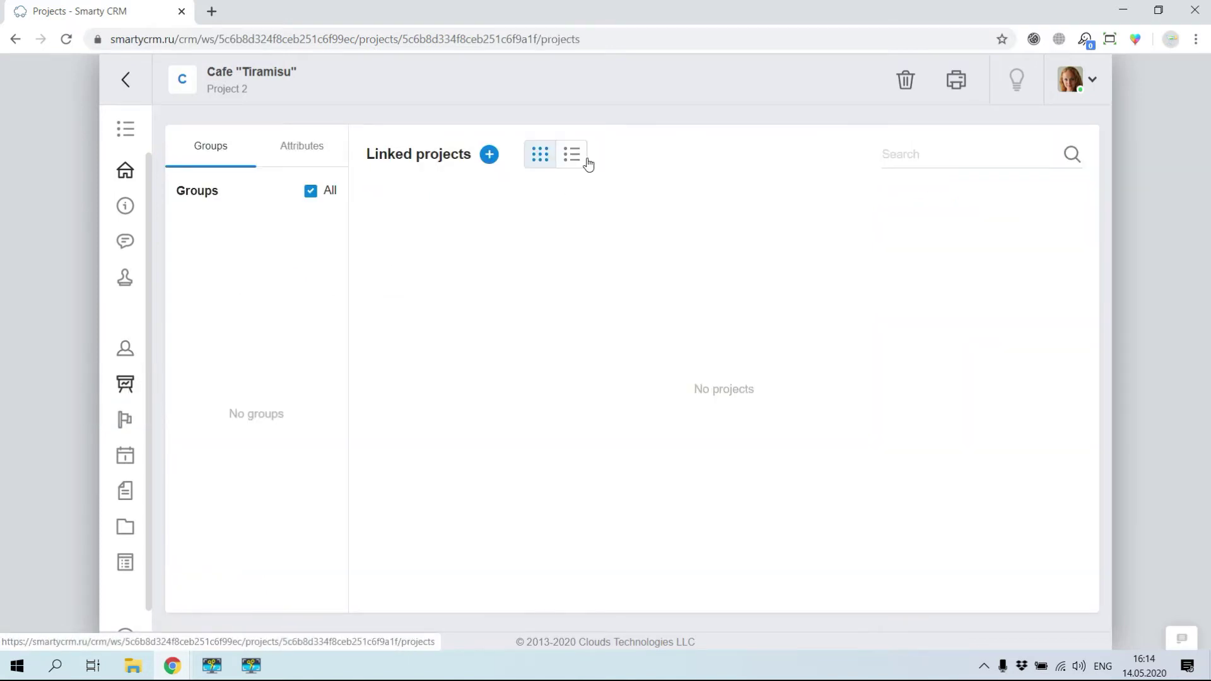
left_click(488, 155)
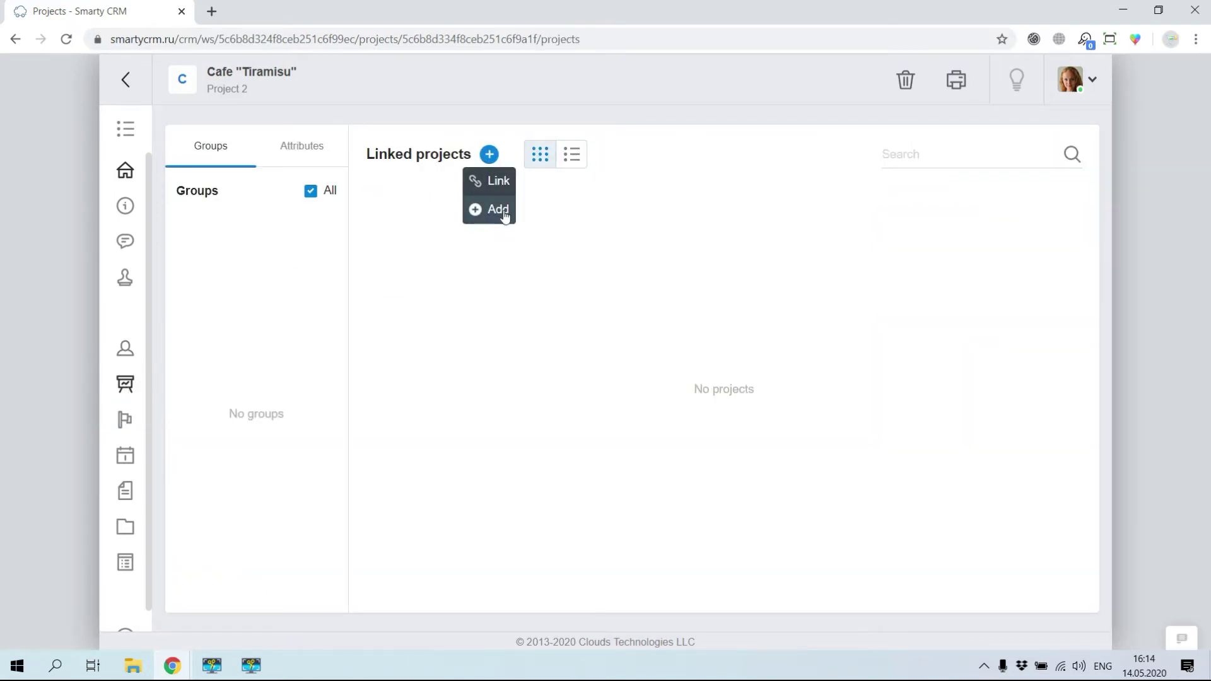
left_click(499, 208)
left_click(184, 476)
left_click(265, 529)
left_click(239, 427)
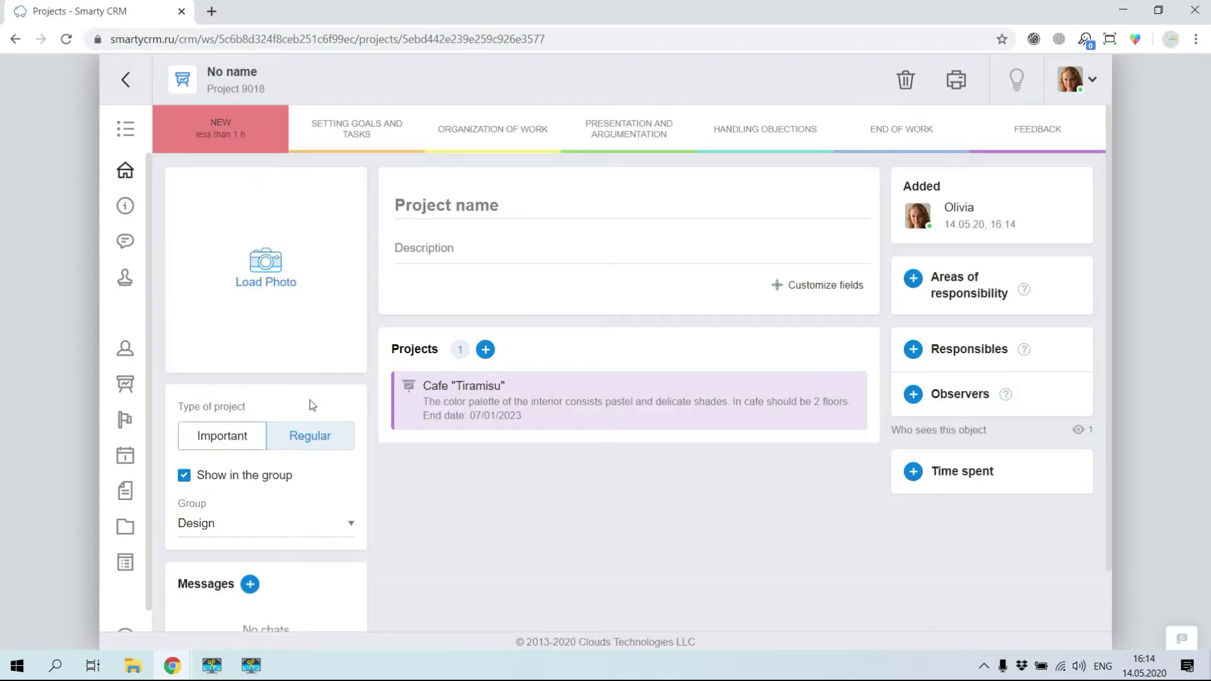
Name the new linked project *[Design] Cafe "Tiramisu" and return to the project list
left_click(537, 209)
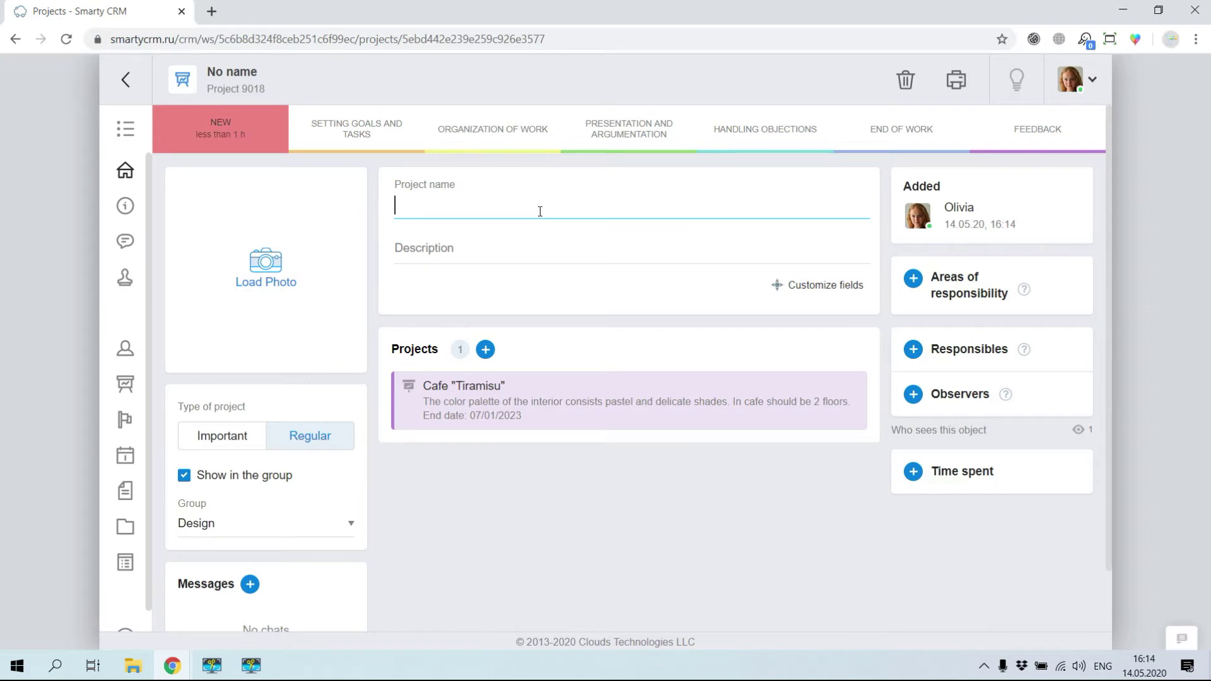
type("*")
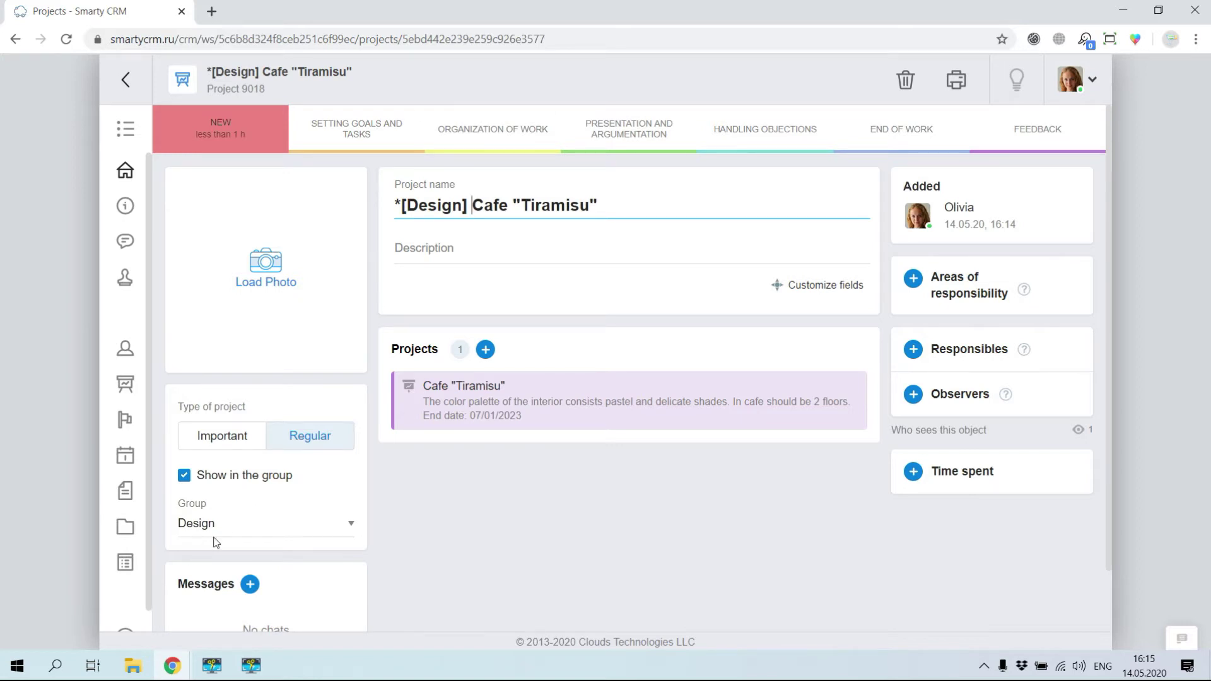
left_click(131, 92)
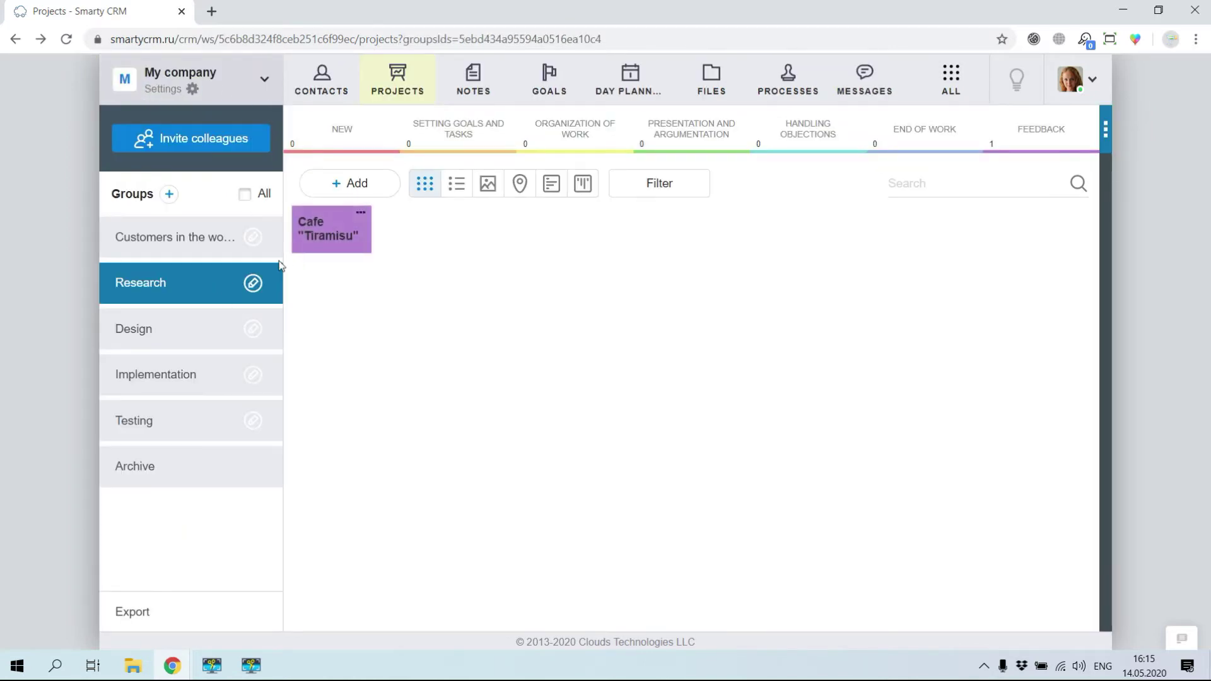
Open the *[Design] Cafe "Tiramisu" project in the Design group to check its link to the original project
left_click(215, 329)
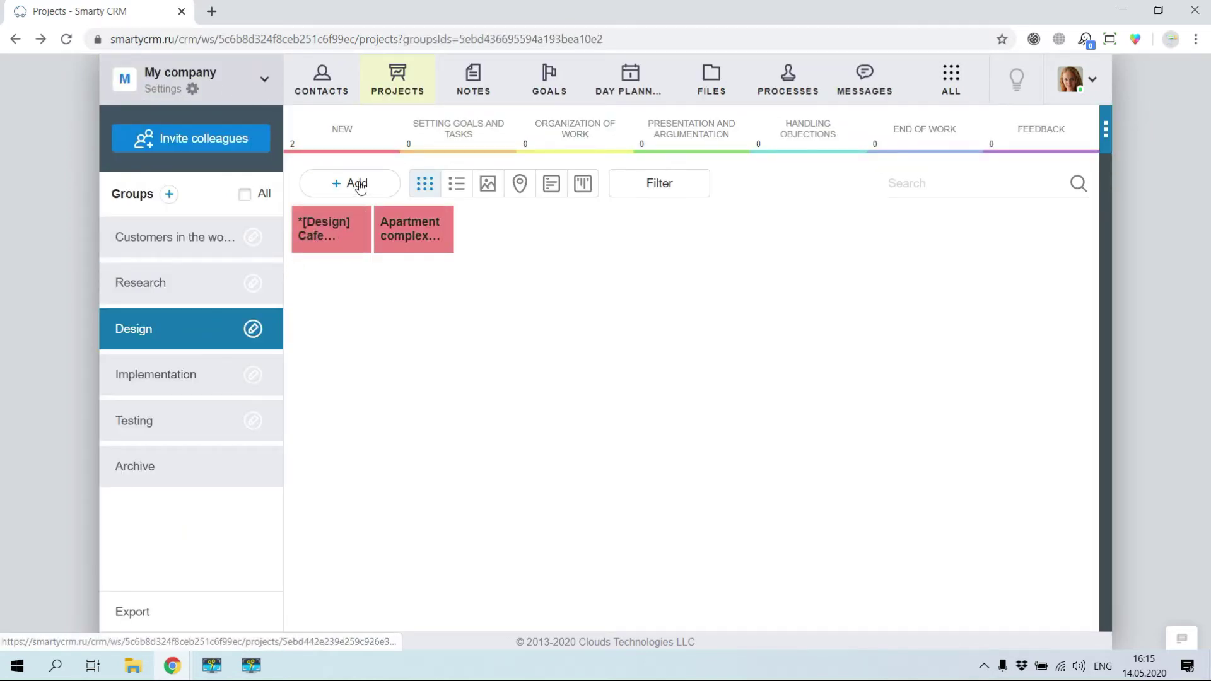
left_click(328, 238)
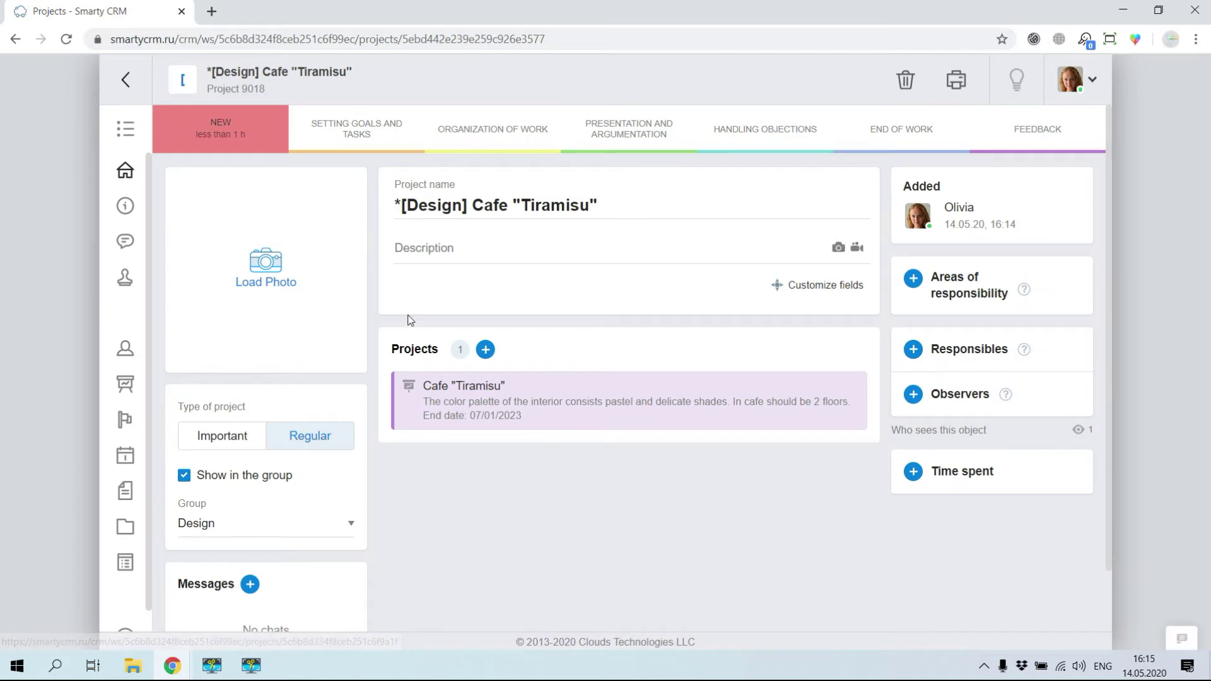
left_click(127, 80)
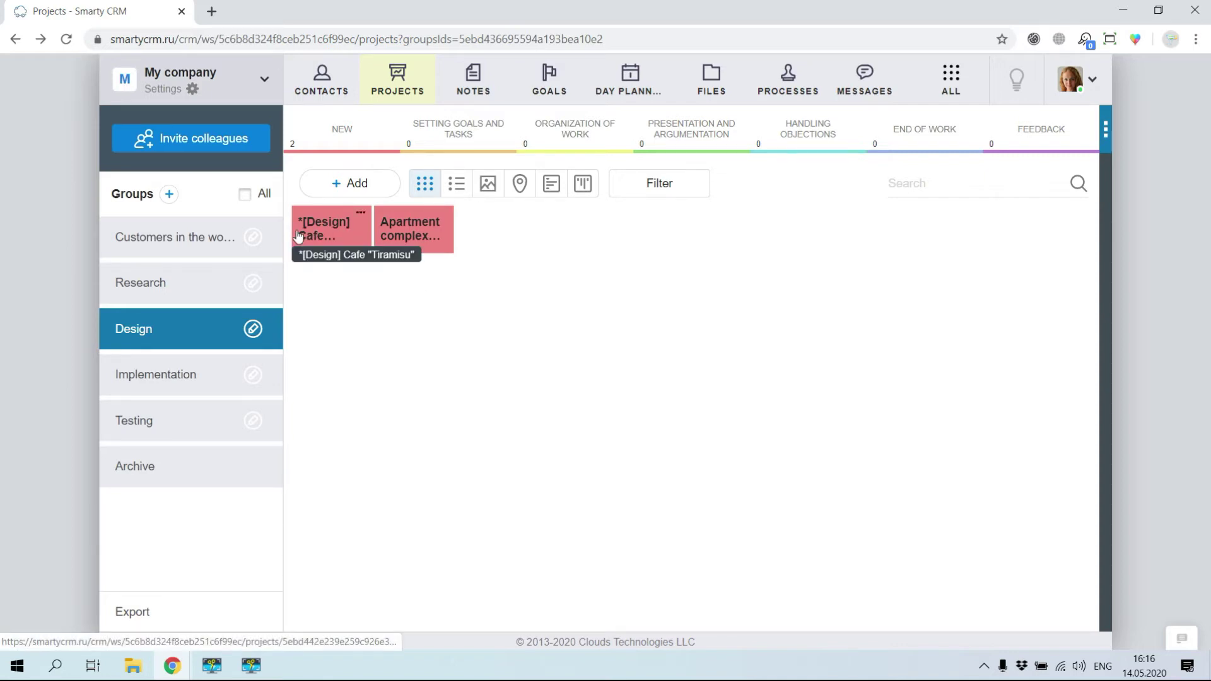
Remove the Customers in the working process project group
left_click(253, 239)
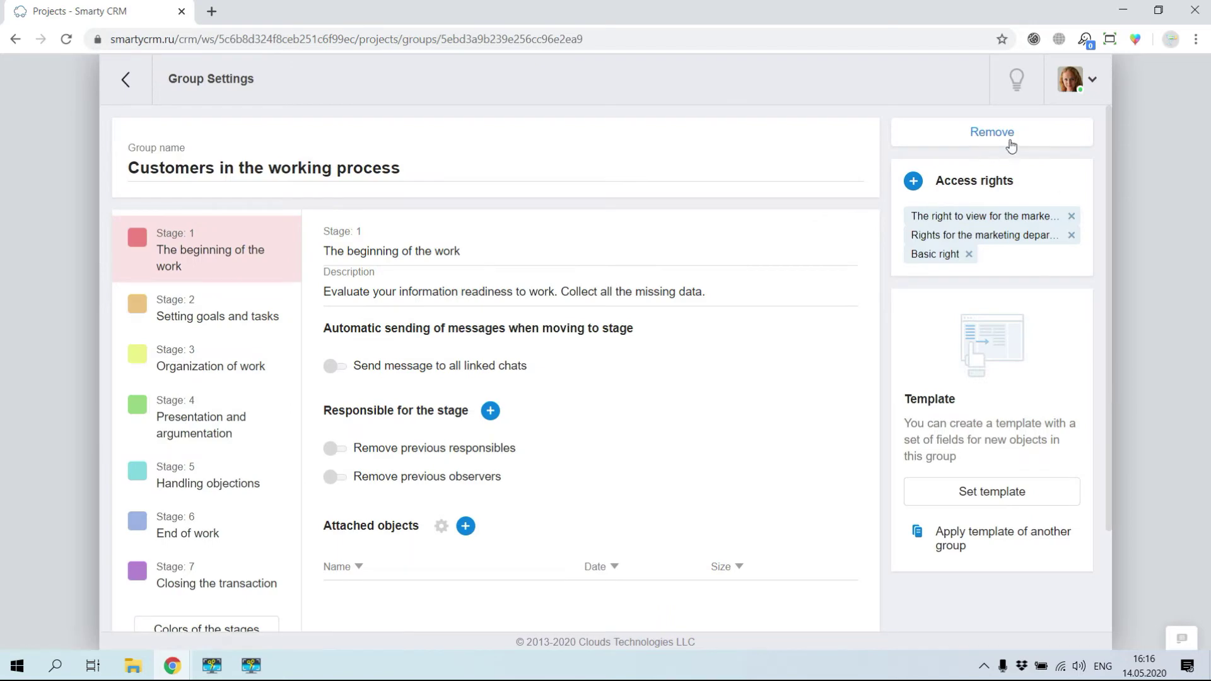
left_click(1009, 144)
left_click(784, 413)
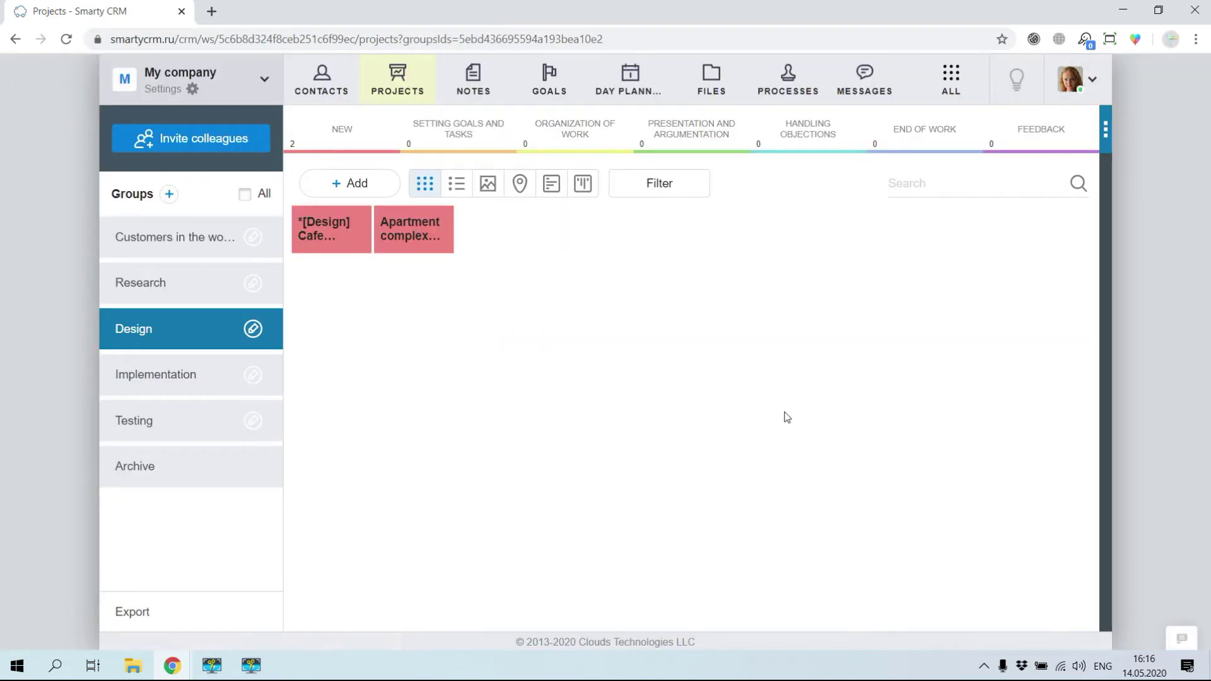
Try to remove the Research project group
left_click(252, 237)
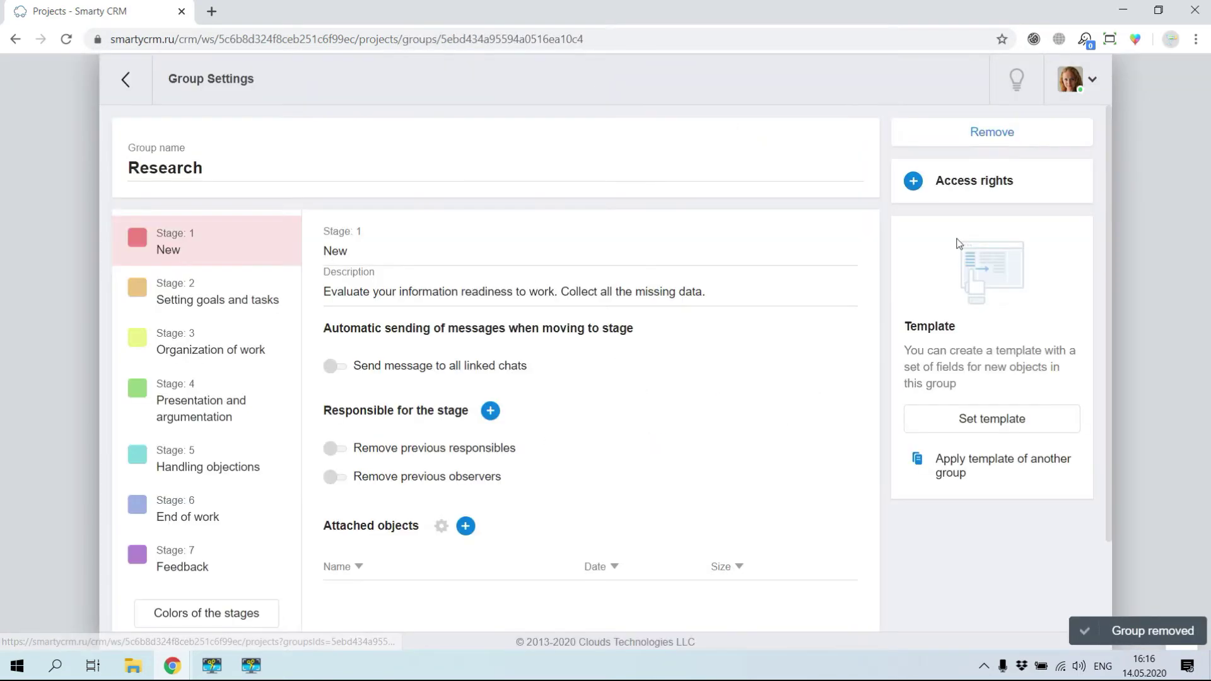
left_click(991, 134)
left_click(804, 409)
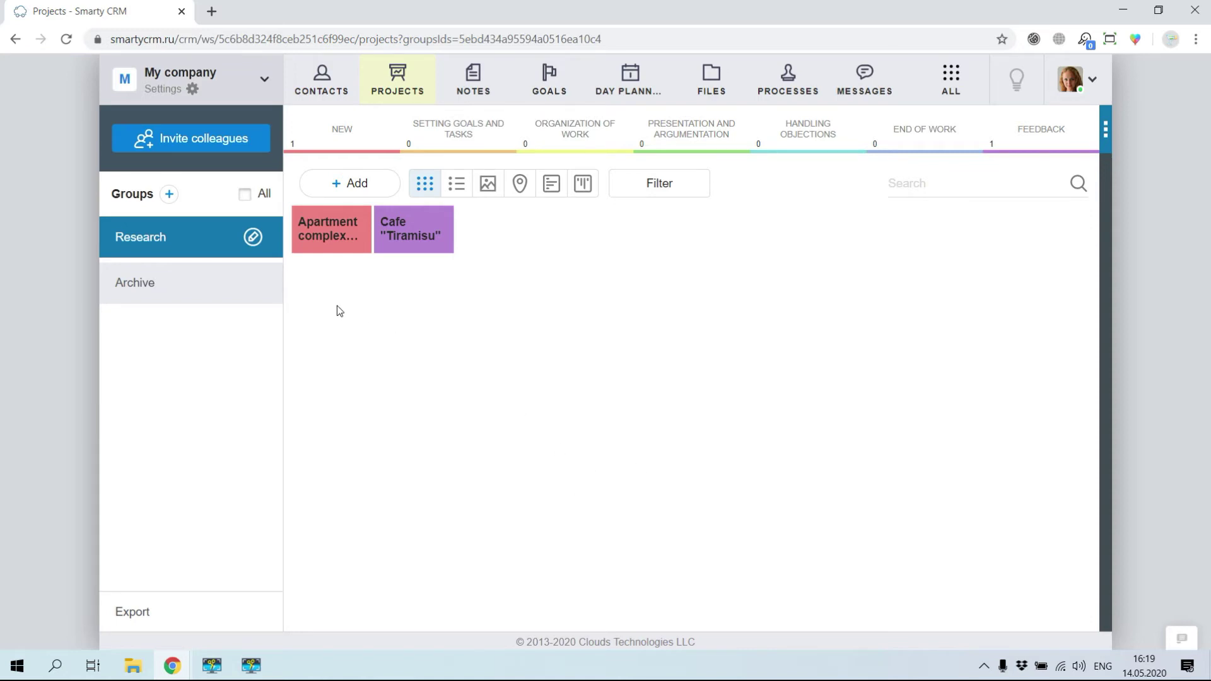
Rename the Research group to Objects in Work and return to the project list
left_click(254, 237)
left_click_drag(262, 176, 121, 167)
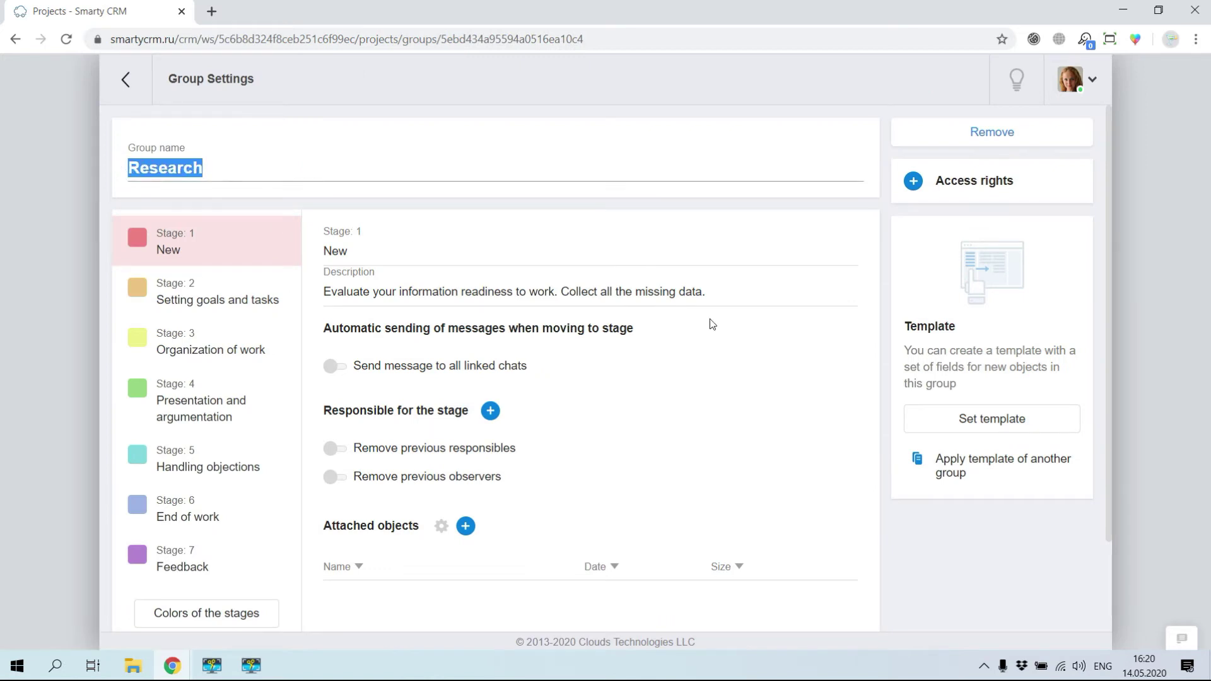
type("Objects in Work")
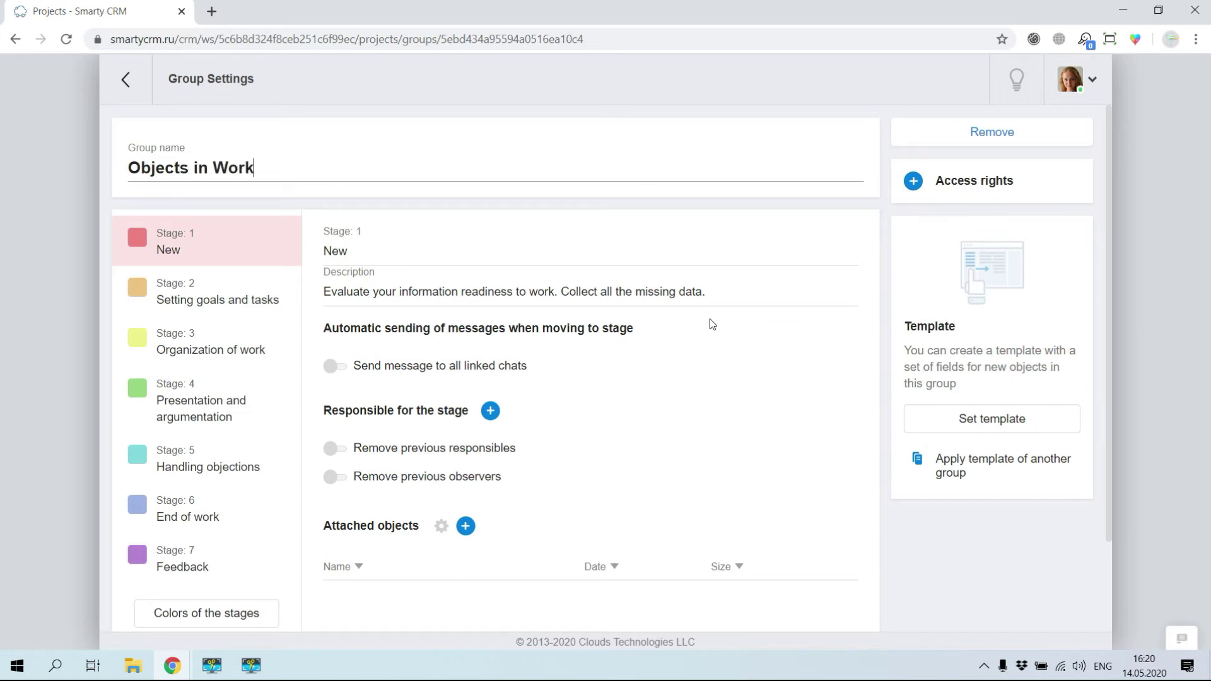
left_click(125, 80)
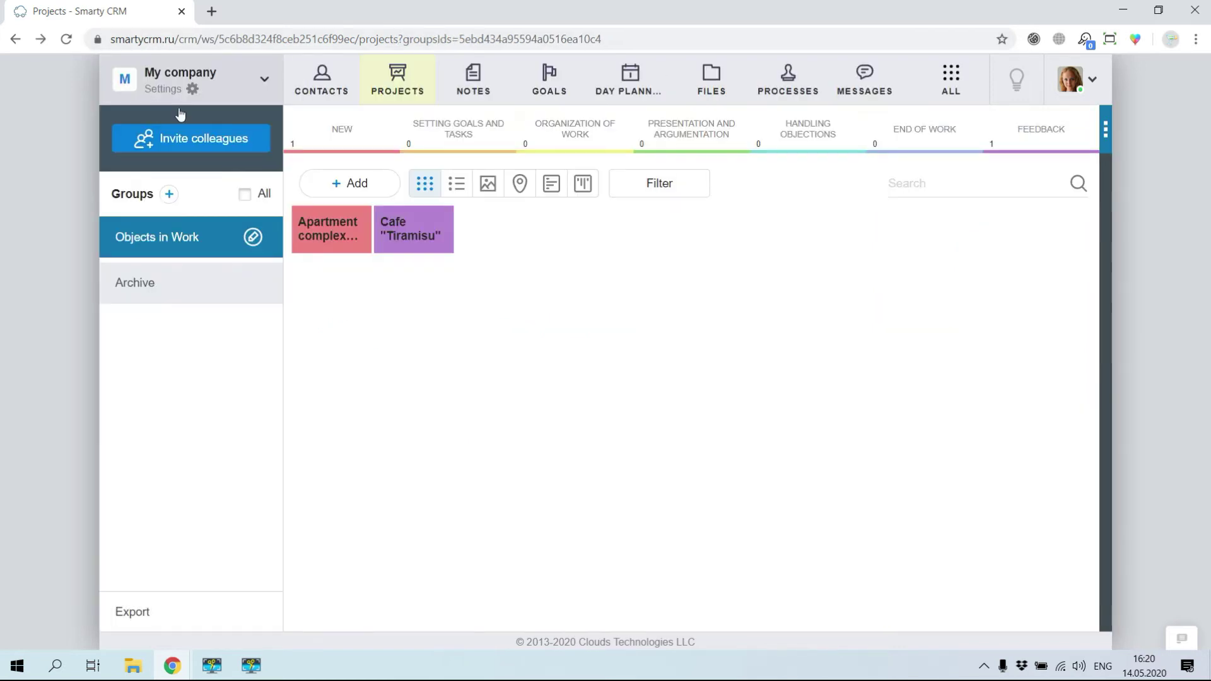
Add a project group named Preparatory works
left_click(168, 194)
left_click(463, 352)
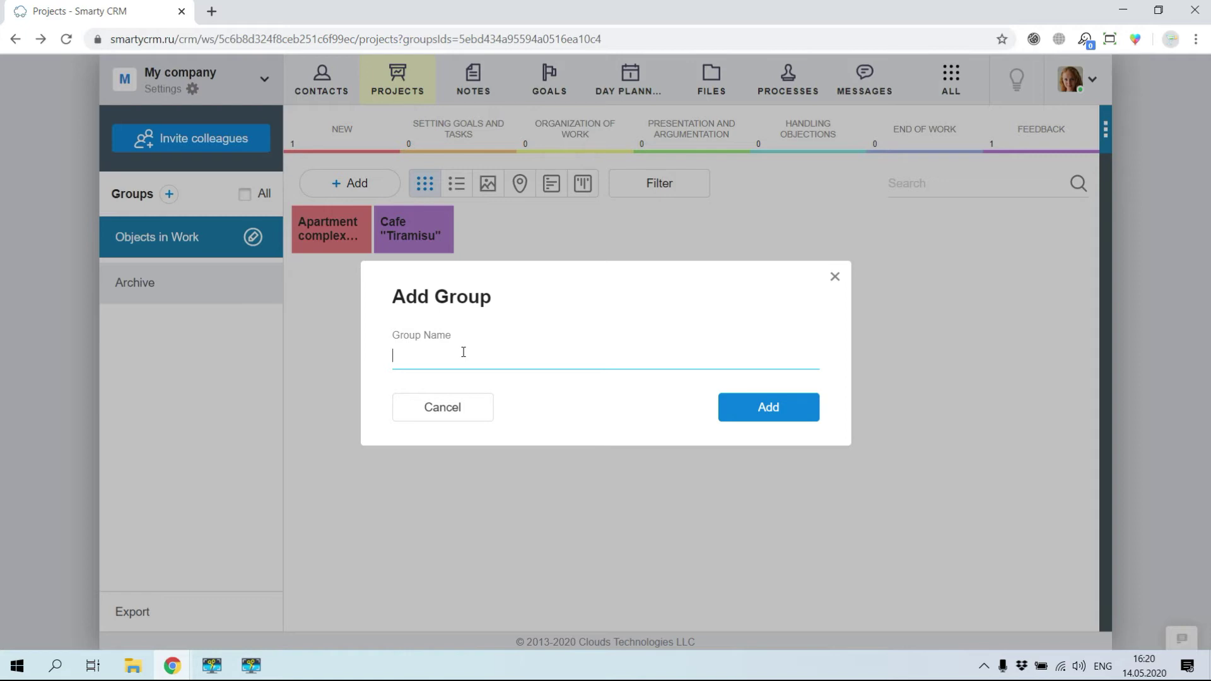
type("Preparatory works")
left_click(803, 408)
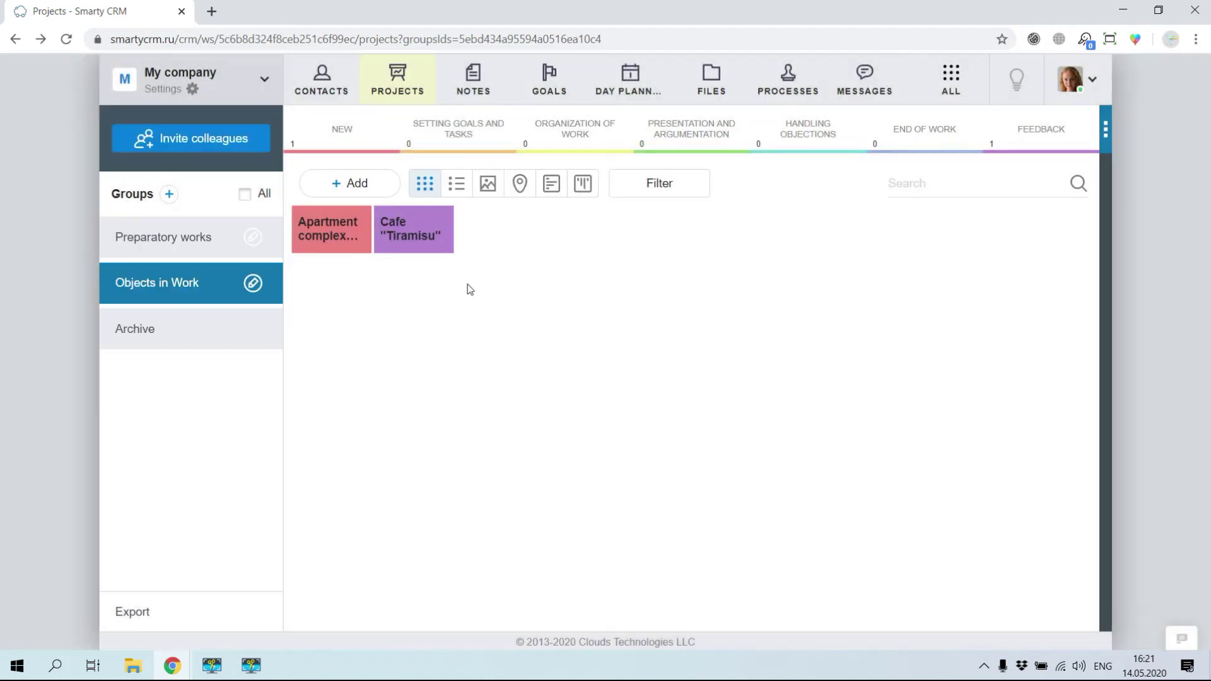
Add a project group named Zero cycle
left_click(169, 195)
left_click(541, 353)
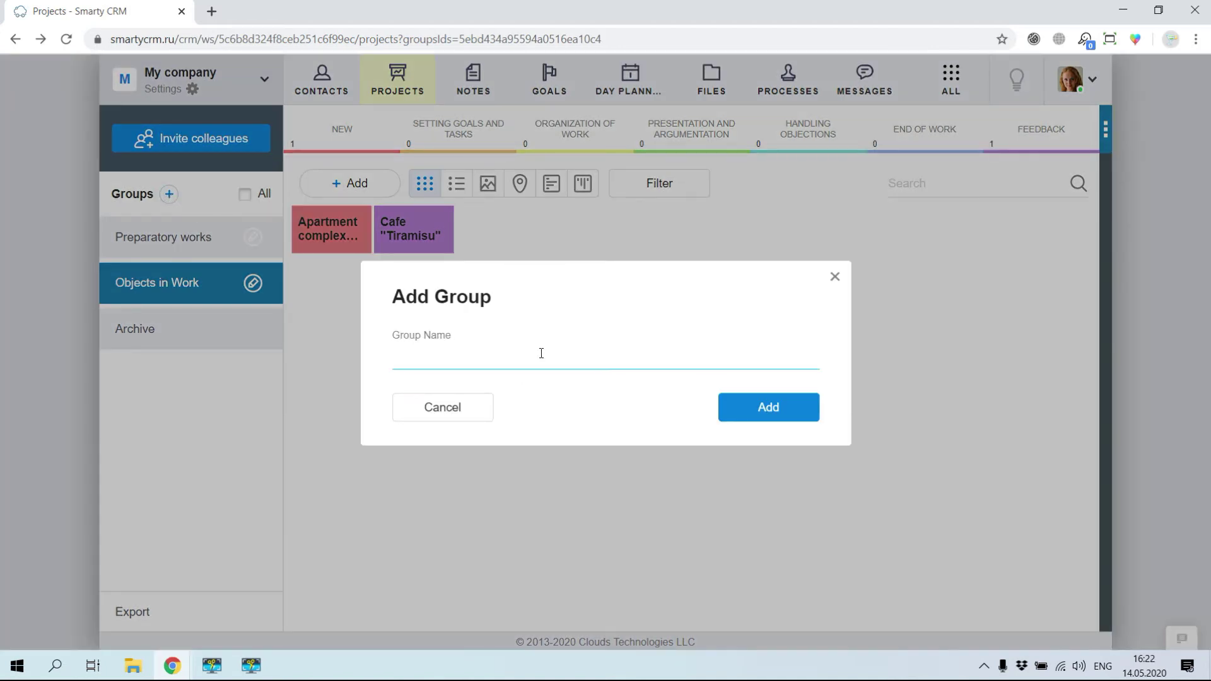
type("Zero cycle")
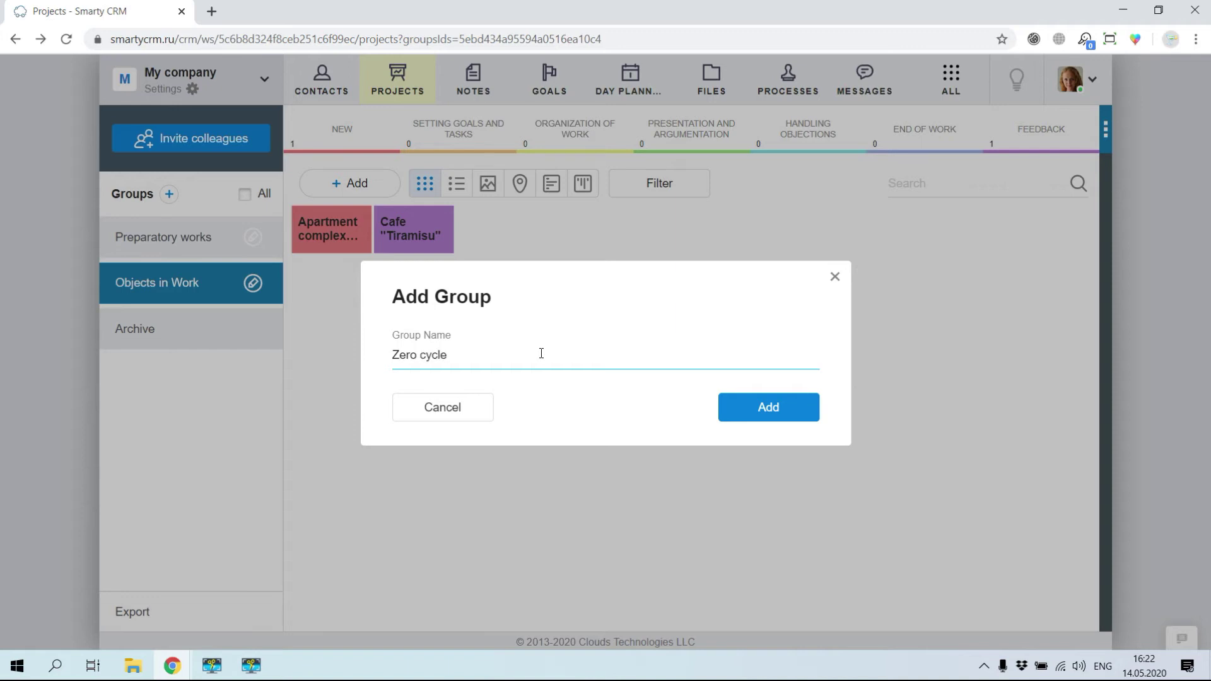
left_click(734, 416)
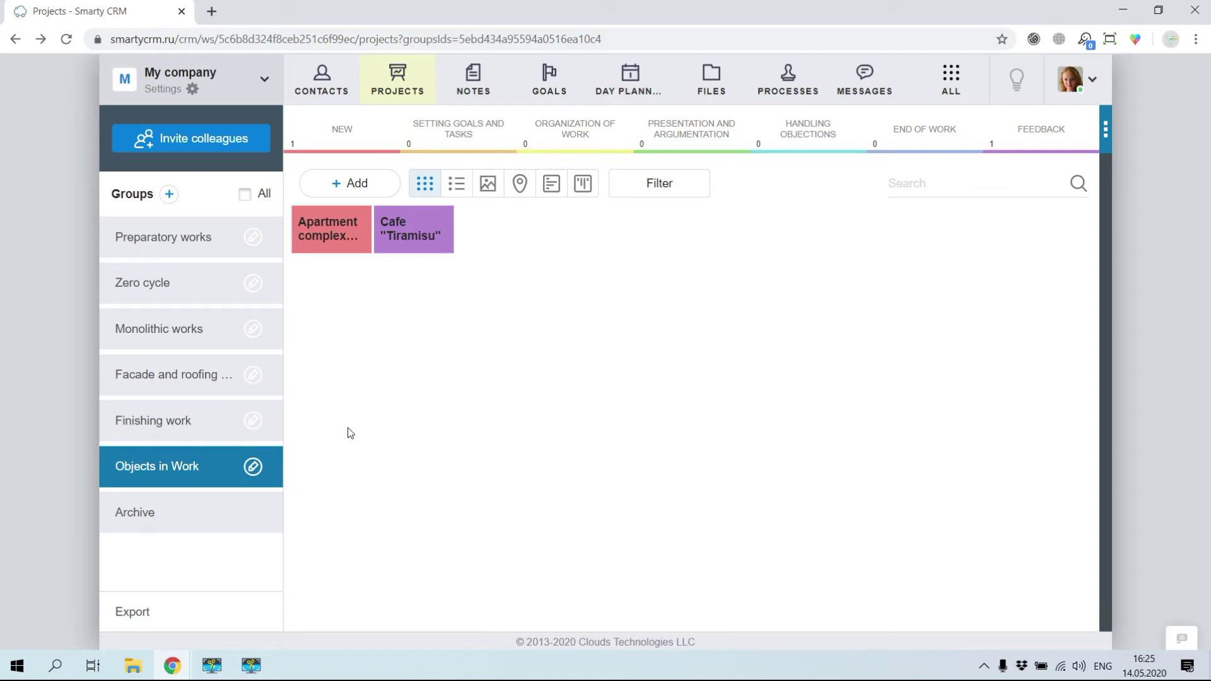
Review the New stage's description and the group settings of the Preparatory works group
left_click(222, 247)
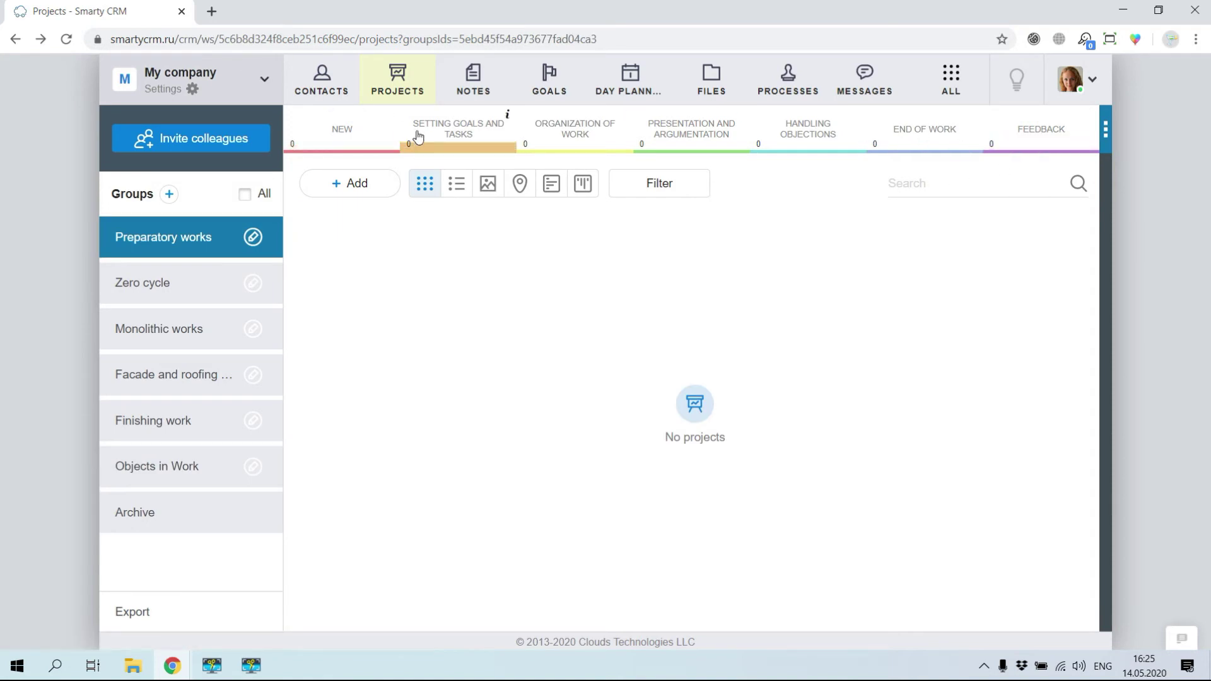
left_click(392, 117)
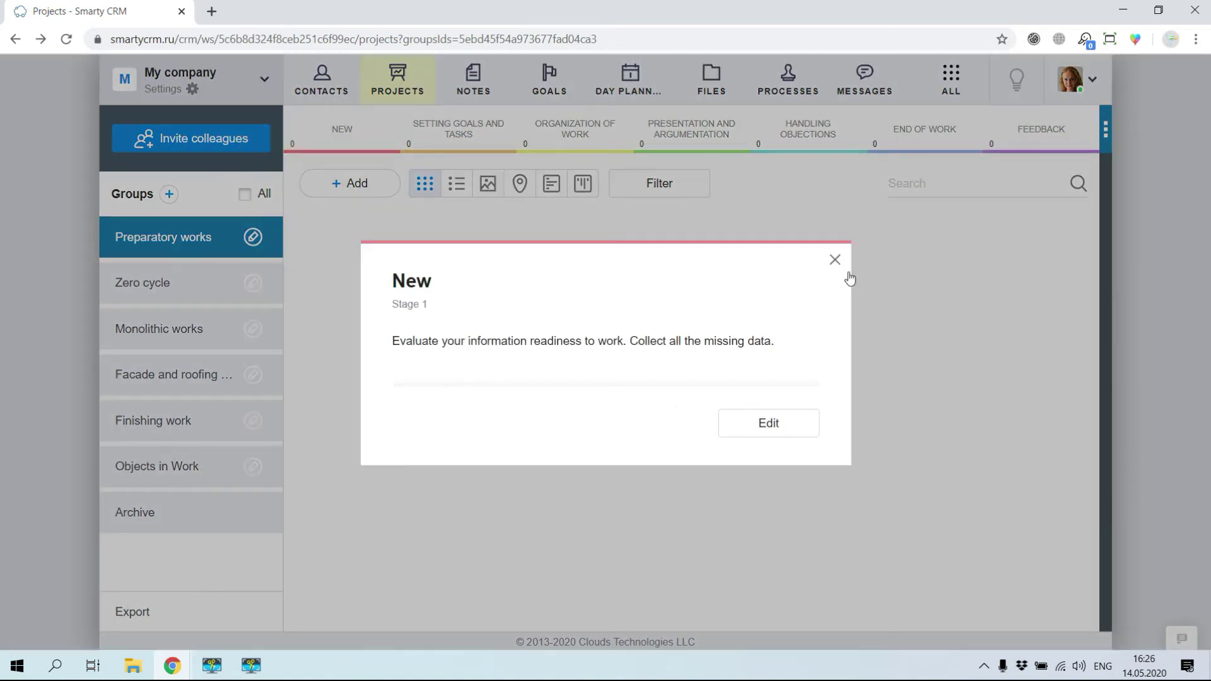
left_click(835, 261)
left_click(252, 237)
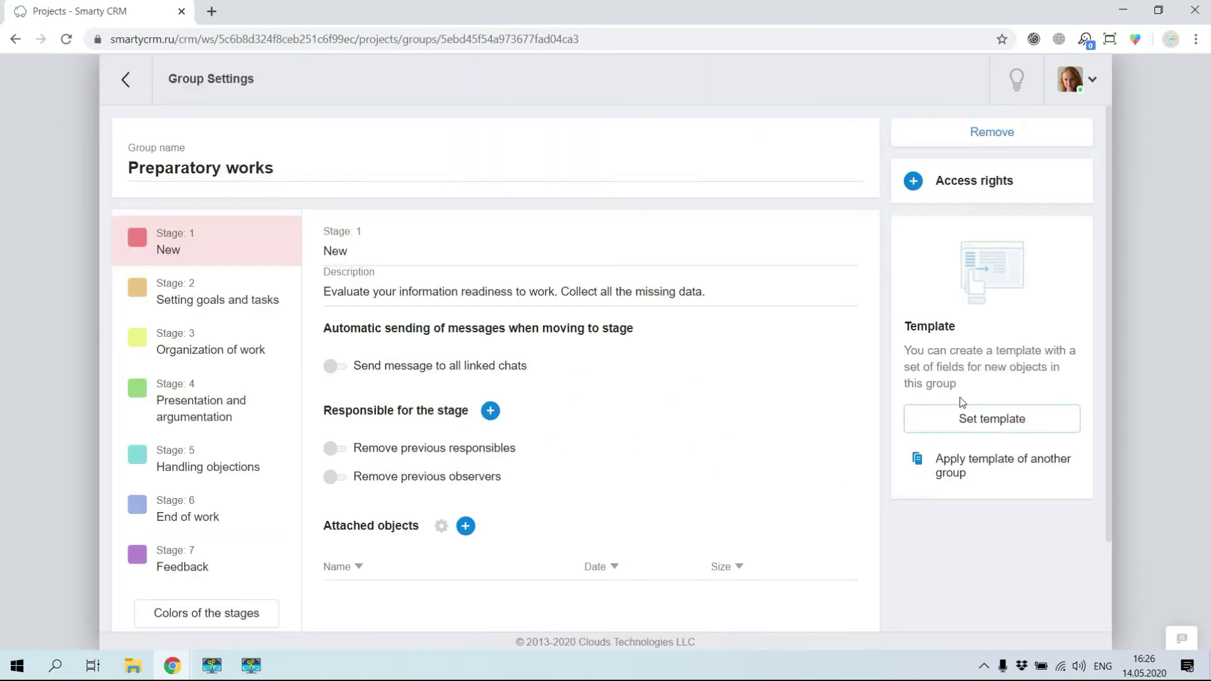
left_click(126, 79)
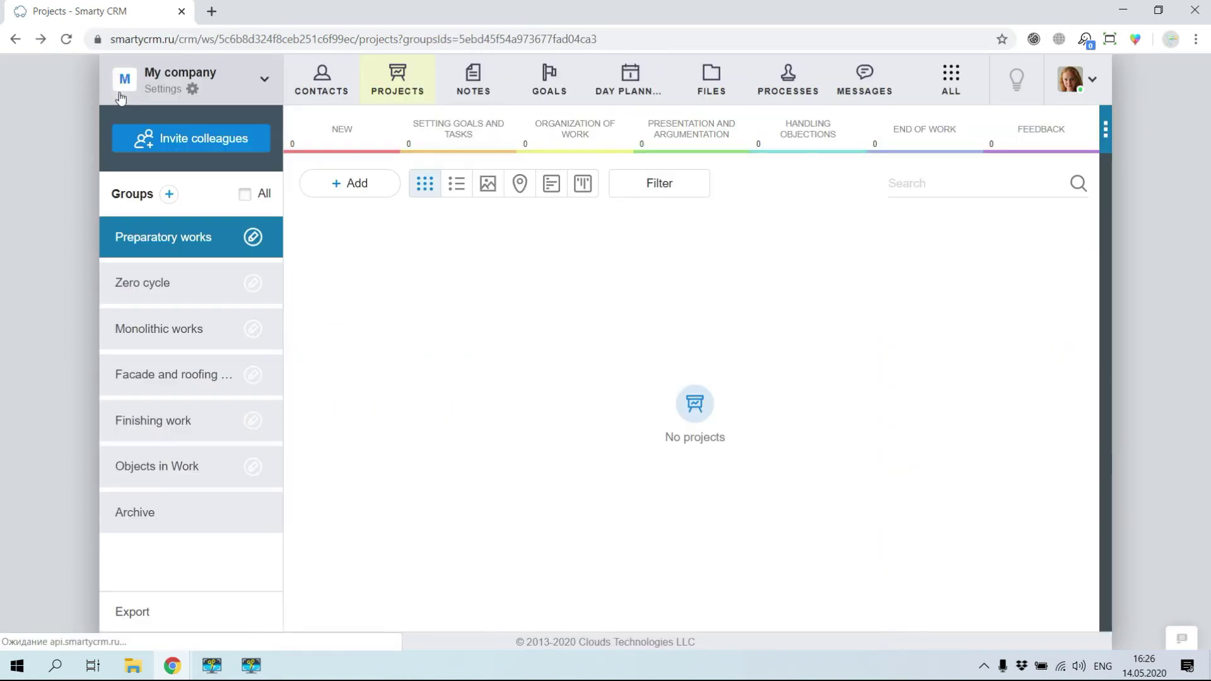
Move the Apartment complex and Cafe "Tiramisu" projects from Objects in Work to Preparatory works and open that group
left_click(226, 476)
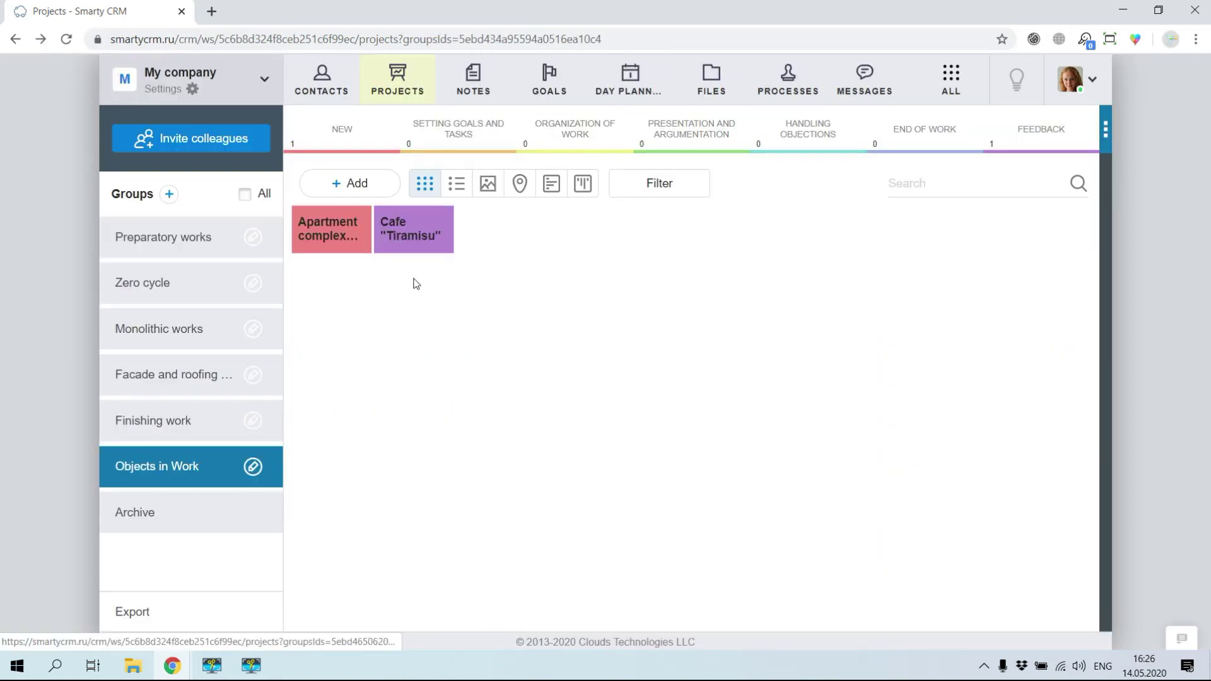
left_click_drag(344, 237, 201, 237)
left_click_drag(335, 235, 233, 236)
left_click(246, 237)
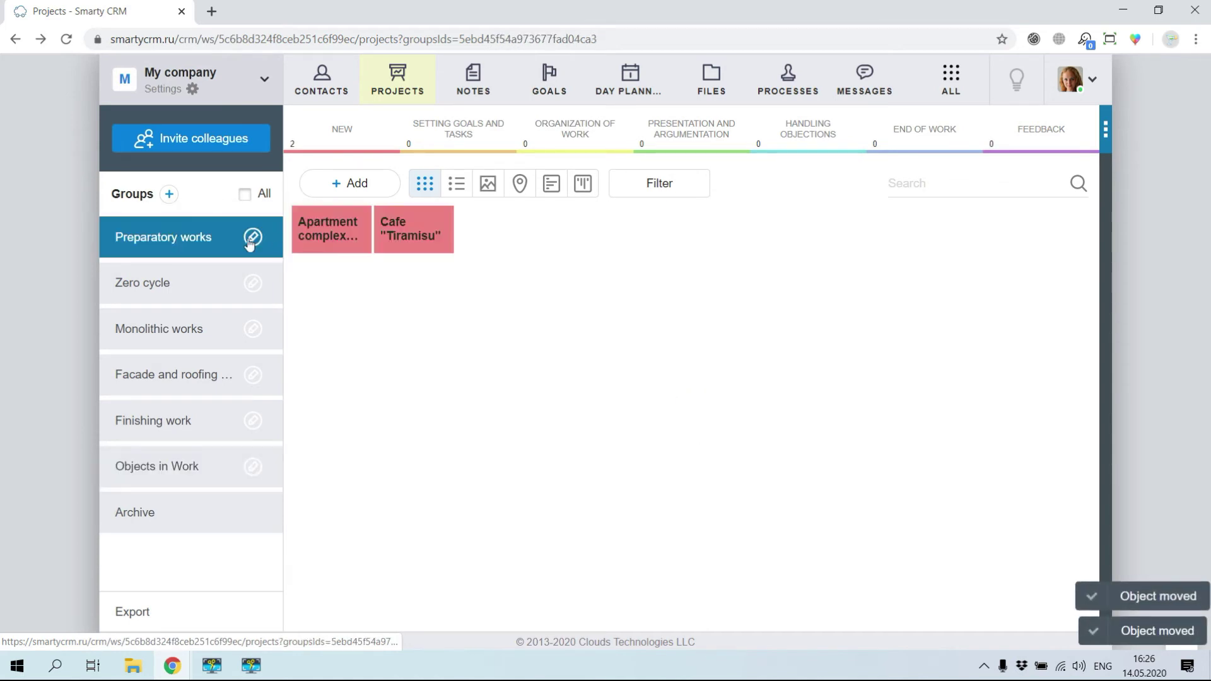
Review the Apartment complex project's linked projects and responsibles options, plus the stage responsible settings of the Preparatory works group
left_click(328, 235)
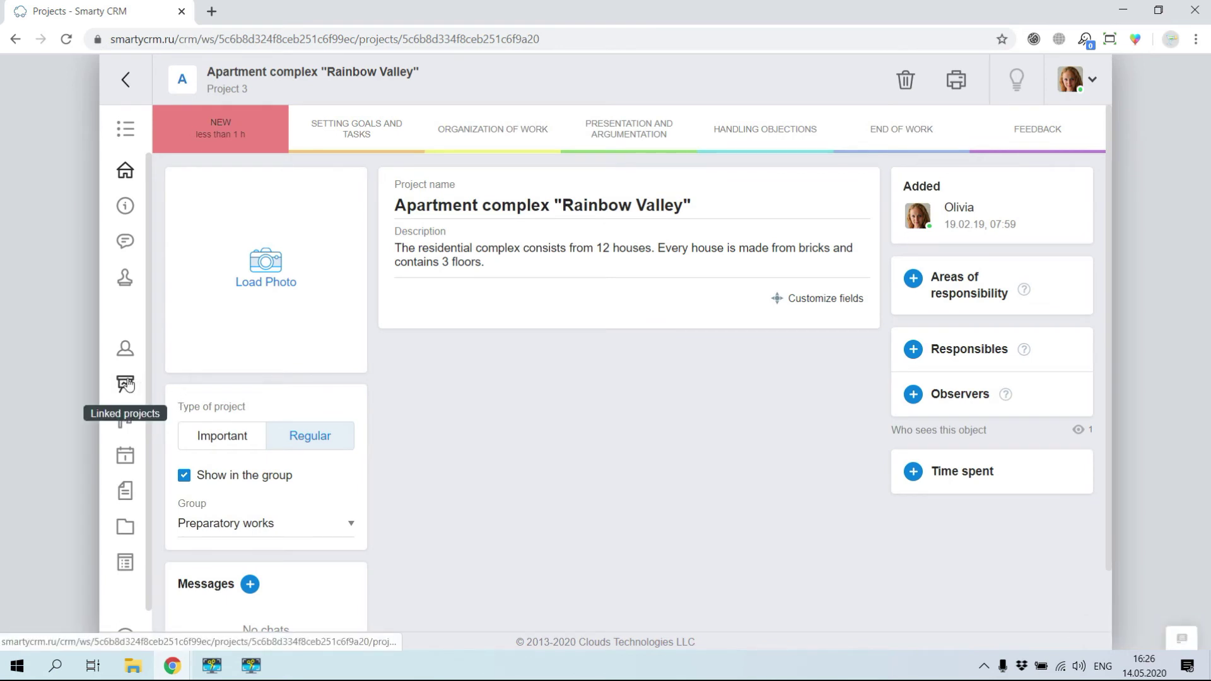
left_click(129, 84)
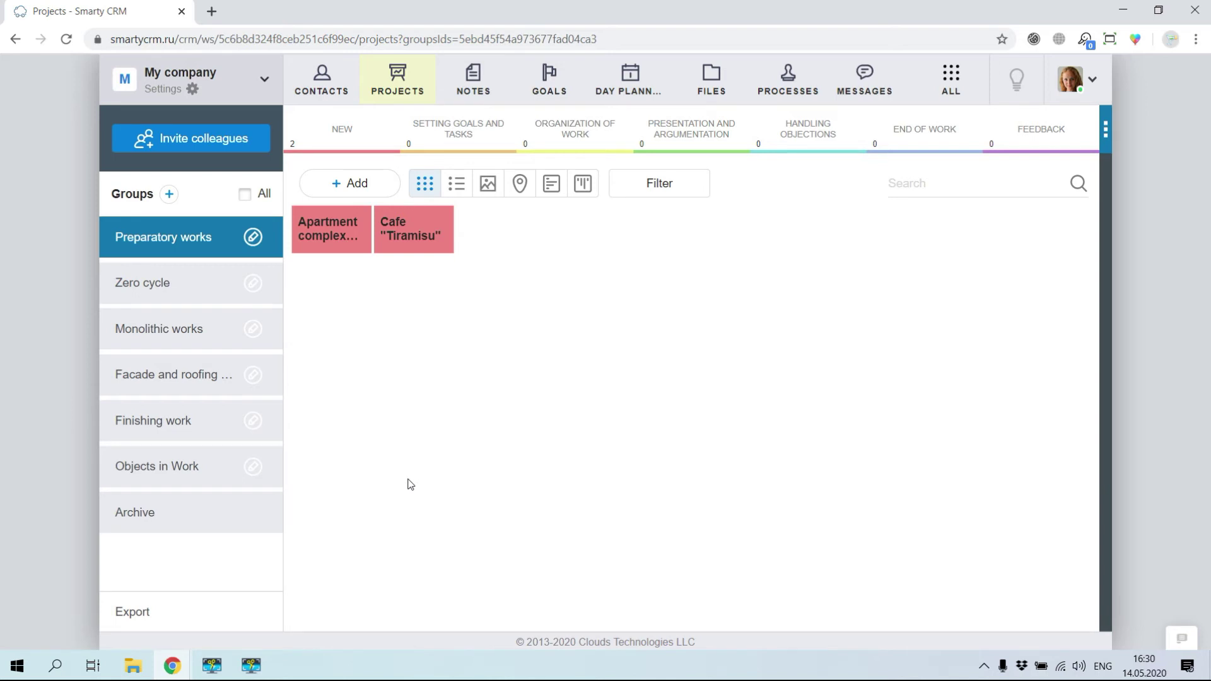
left_click(338, 231)
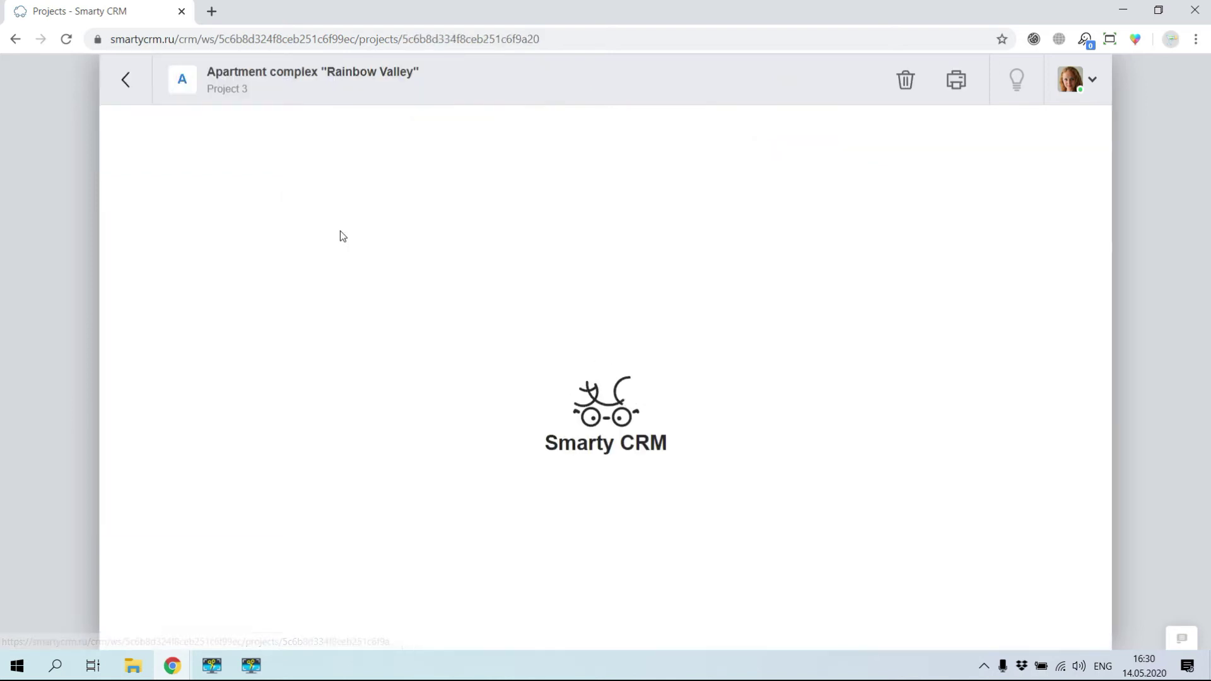
left_click(913, 350)
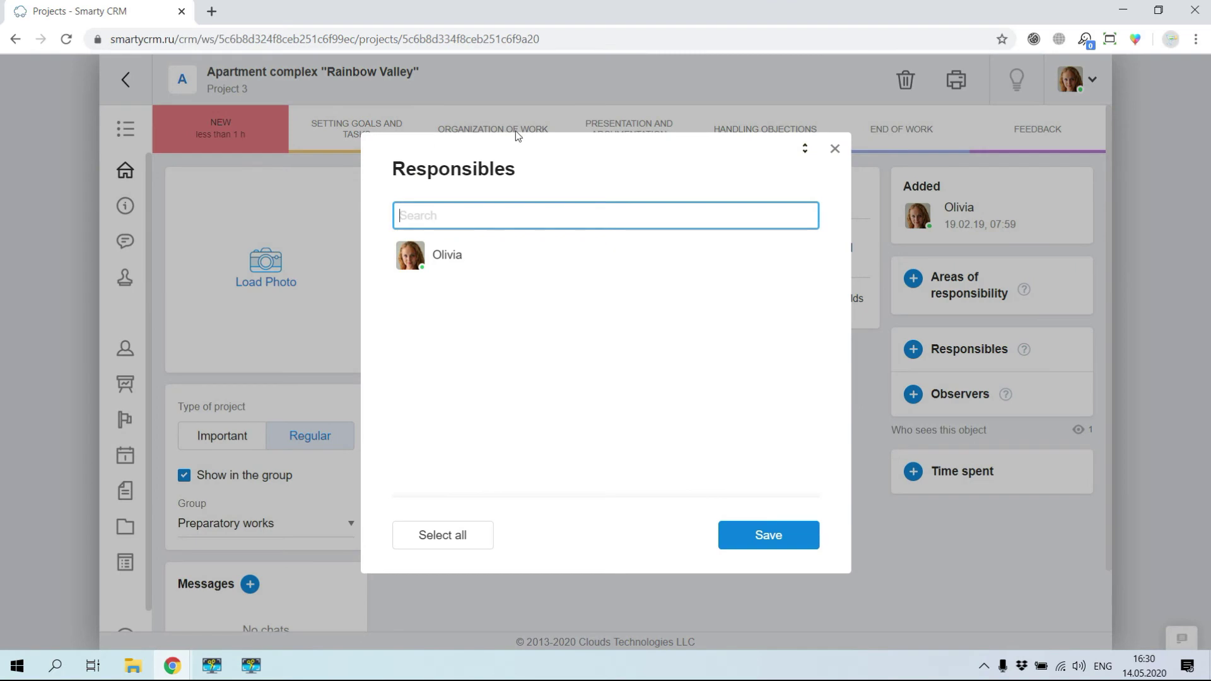
left_click(835, 150)
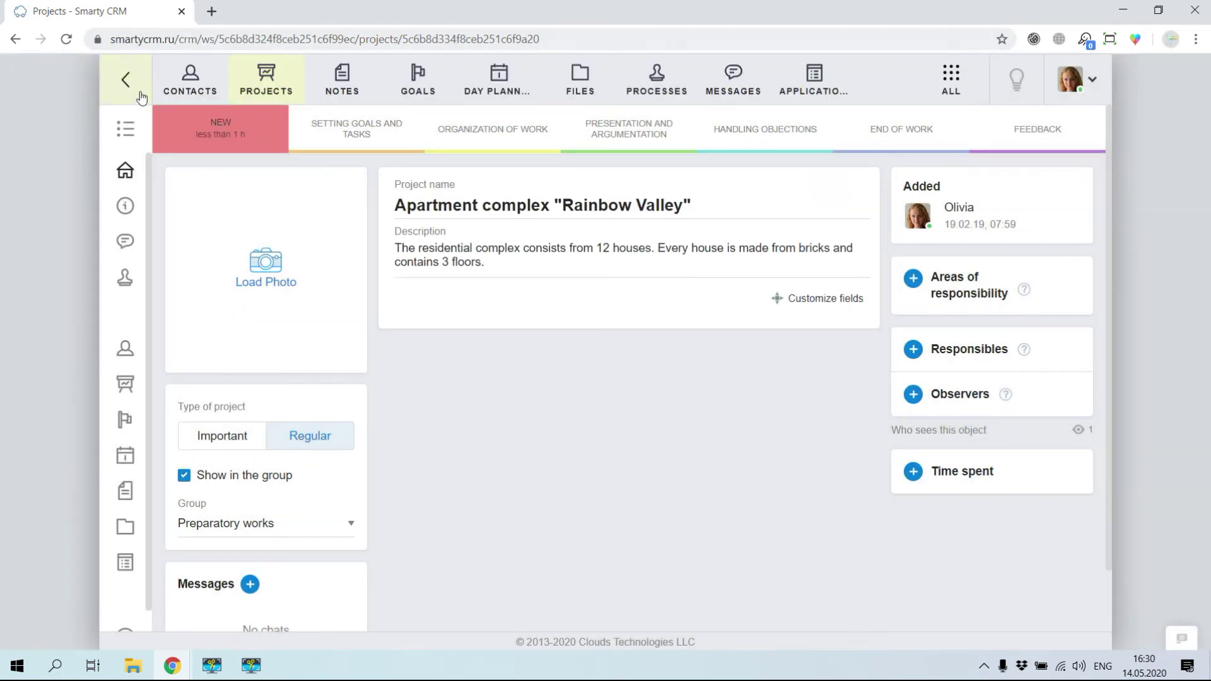
left_click(139, 97)
left_click(252, 238)
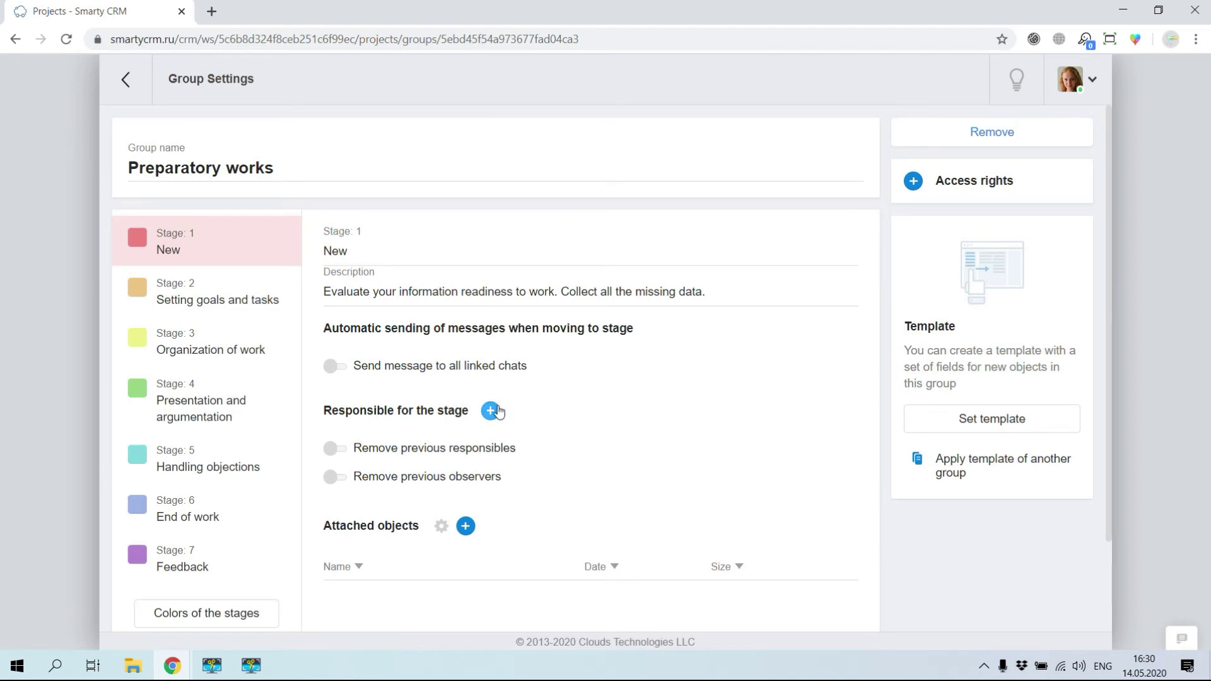
left_click(140, 96)
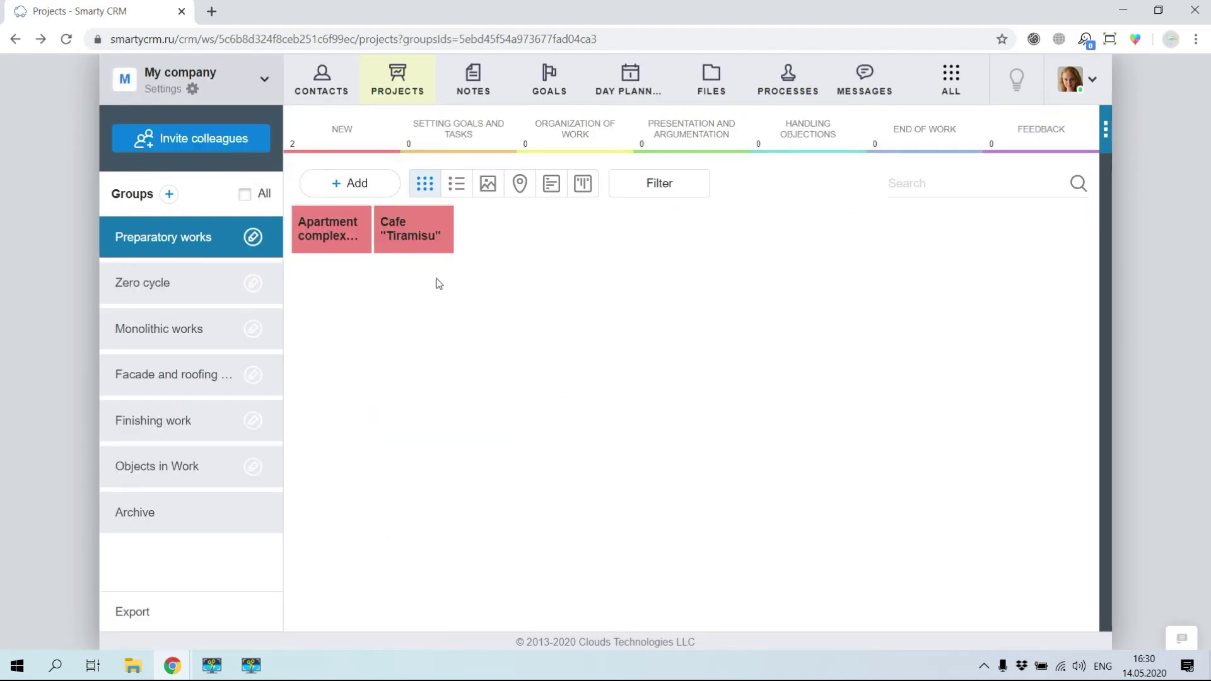
Switch to the Law firm workspace and show its projects
left_click(264, 81)
left_click(164, 278)
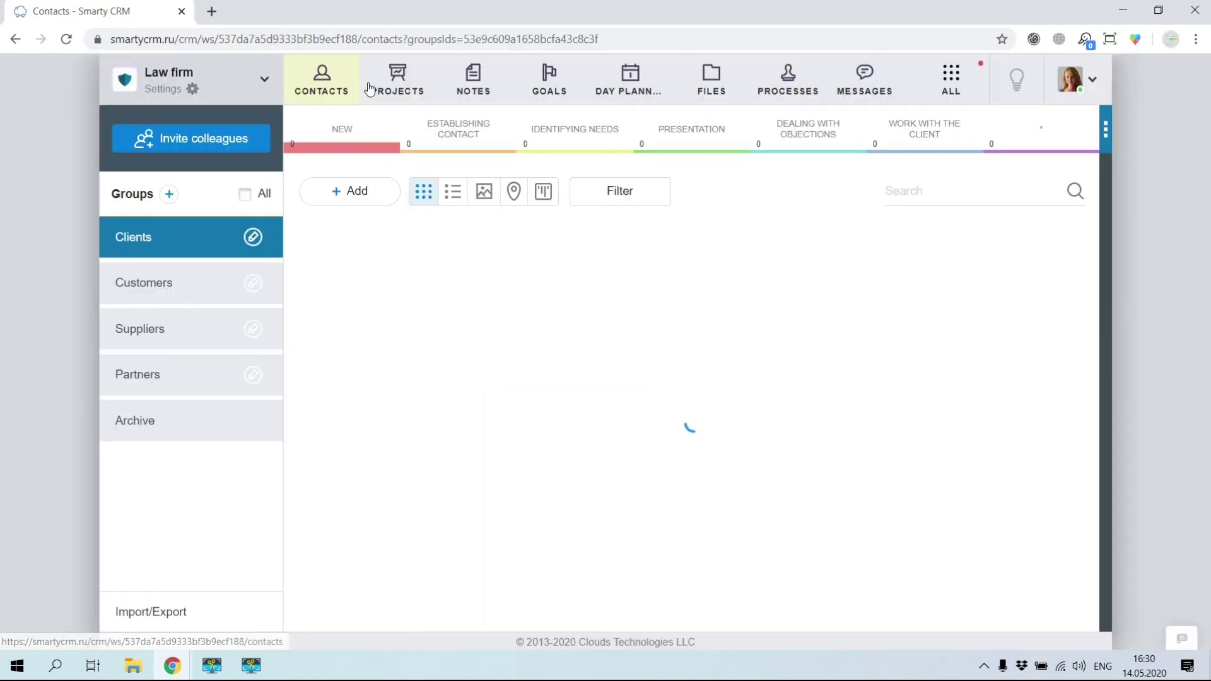
left_click(399, 95)
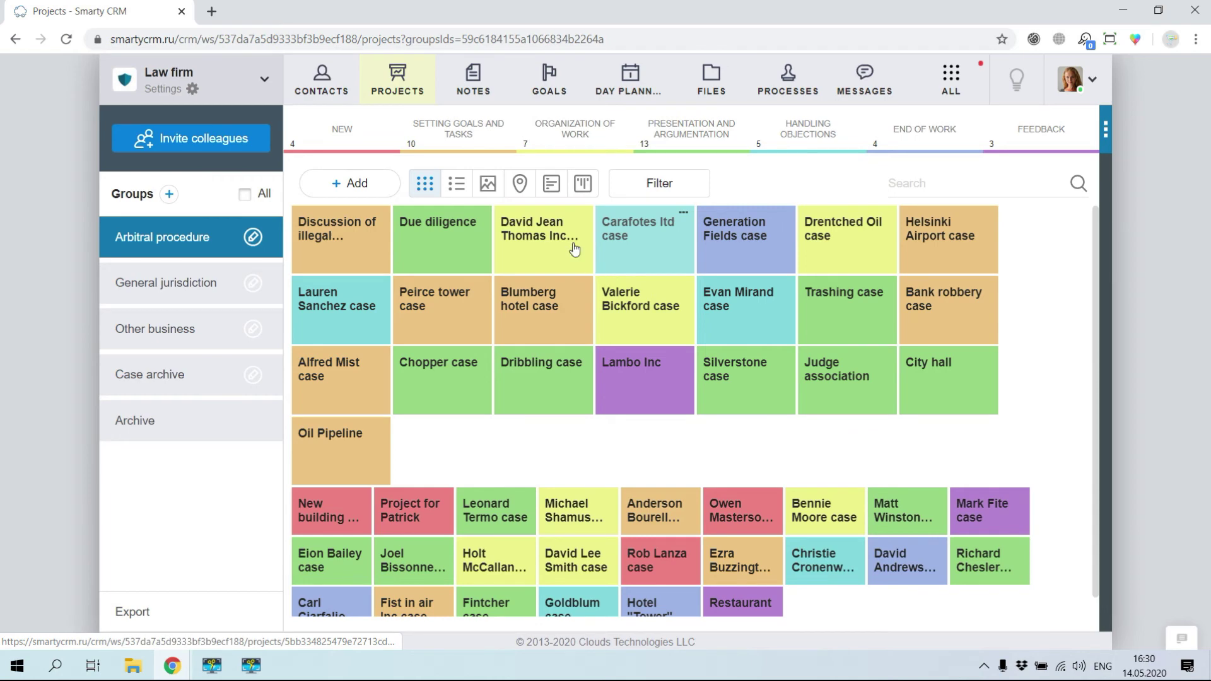
In the Arbitral procedure group settings, assign the fifth entry of the colleague list as responsible for the New and Setting goals and tasks stages
left_click(253, 238)
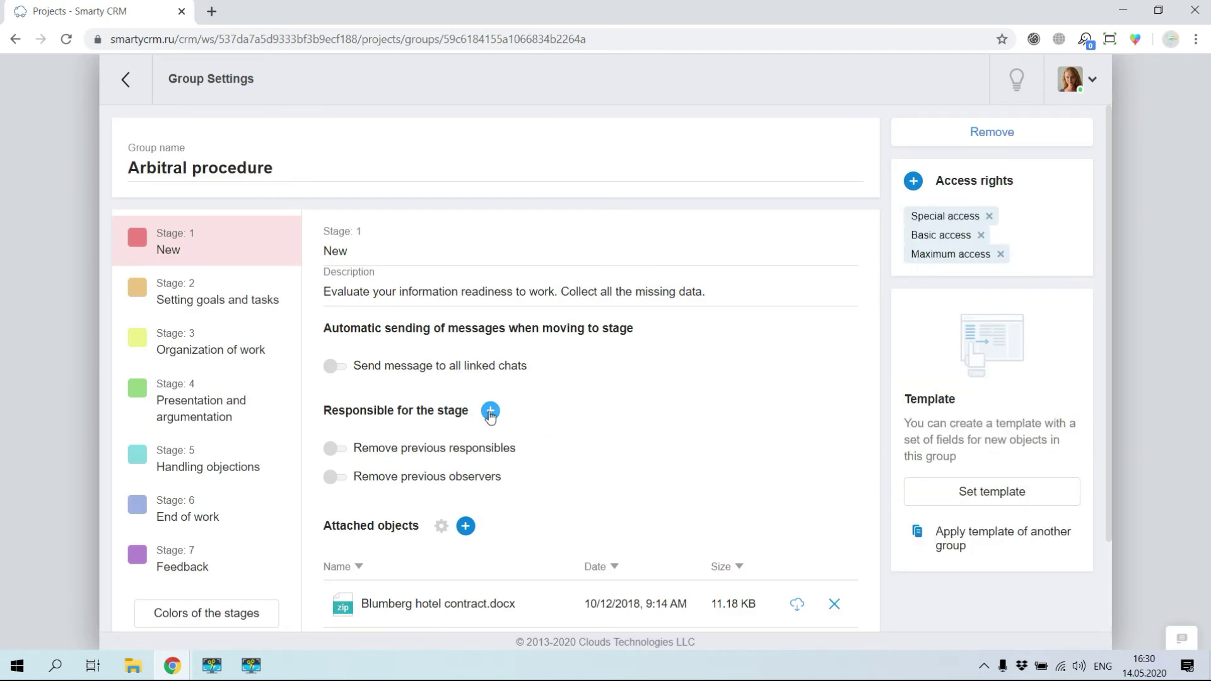
left_click(490, 415)
left_click(494, 410)
left_click(782, 540)
left_click(225, 297)
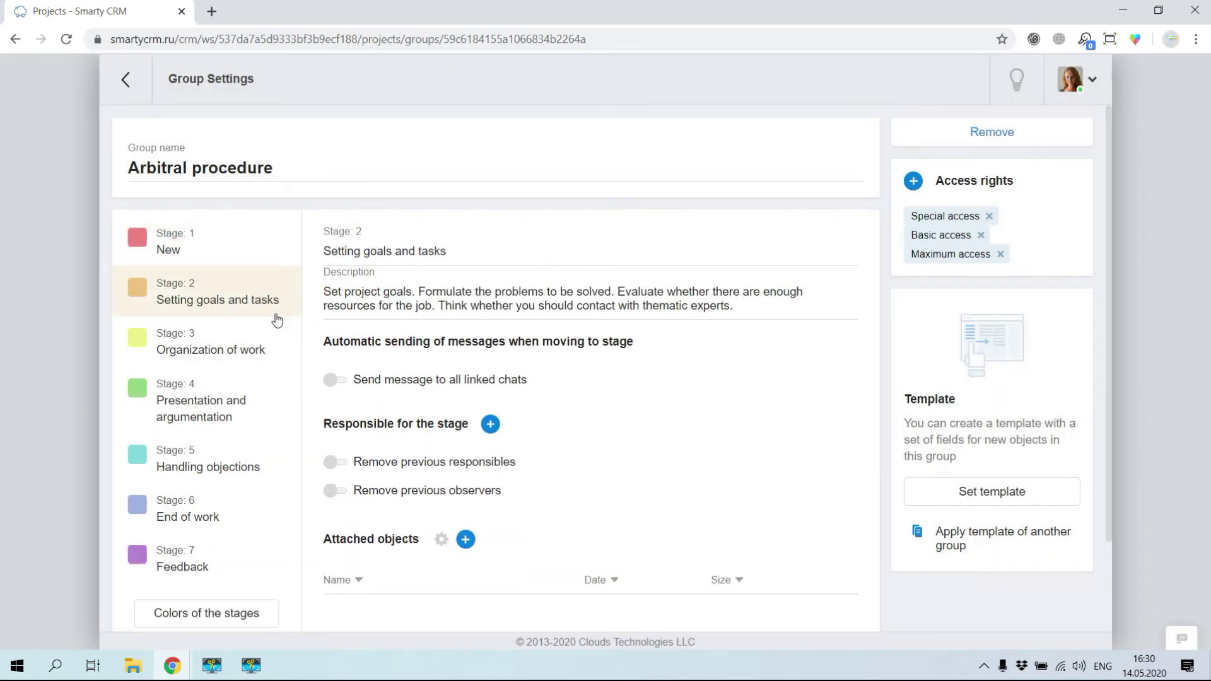
left_click(490, 424)
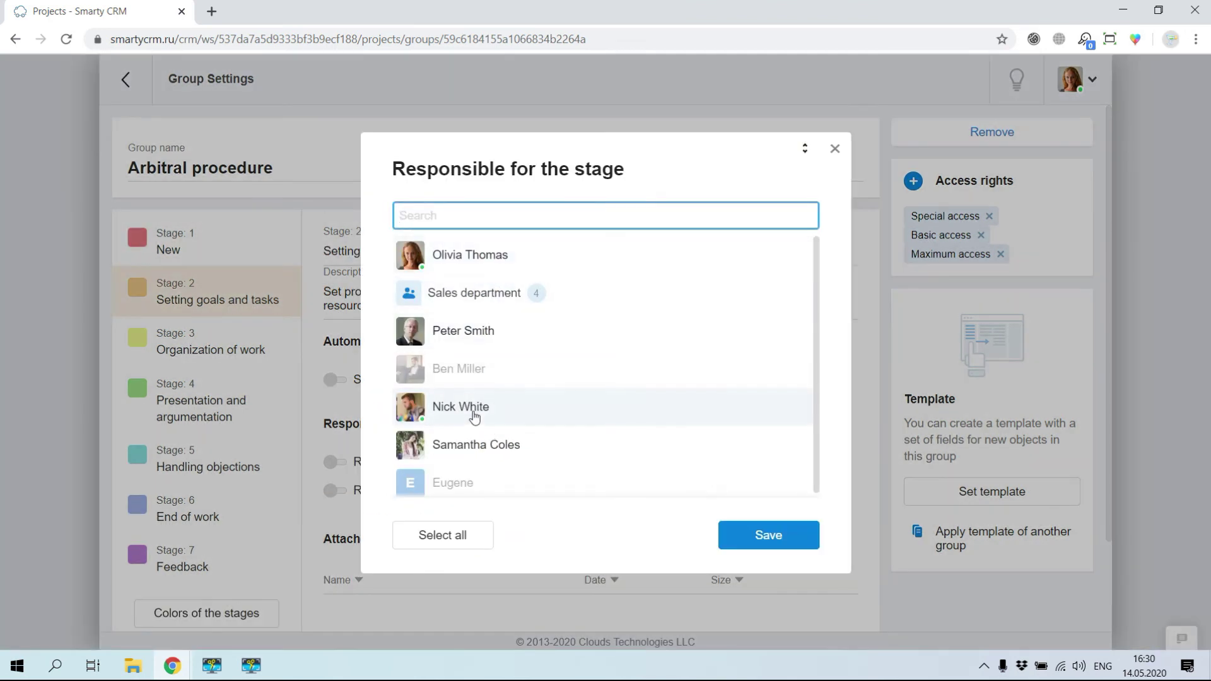
left_click(473, 413)
left_click(734, 543)
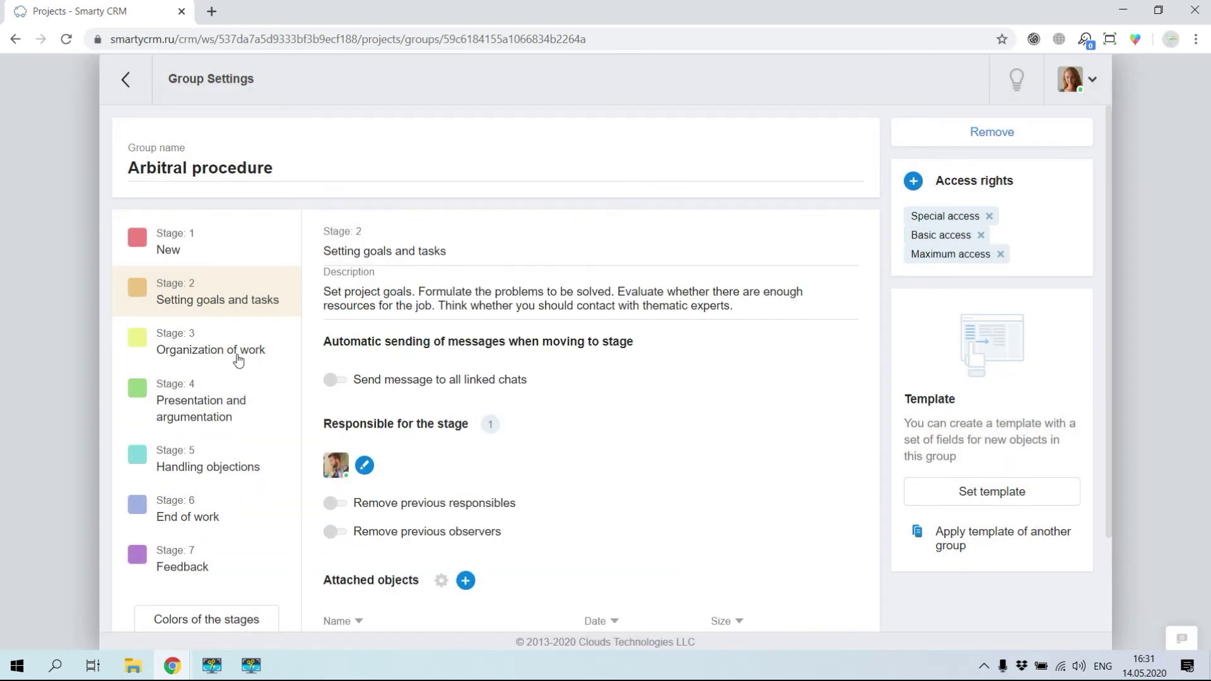
Assign the same colleague as responsible for the Organization of work and Presentation and argumentation stages, and return to the projects list
left_click(184, 344)
left_click(490, 424)
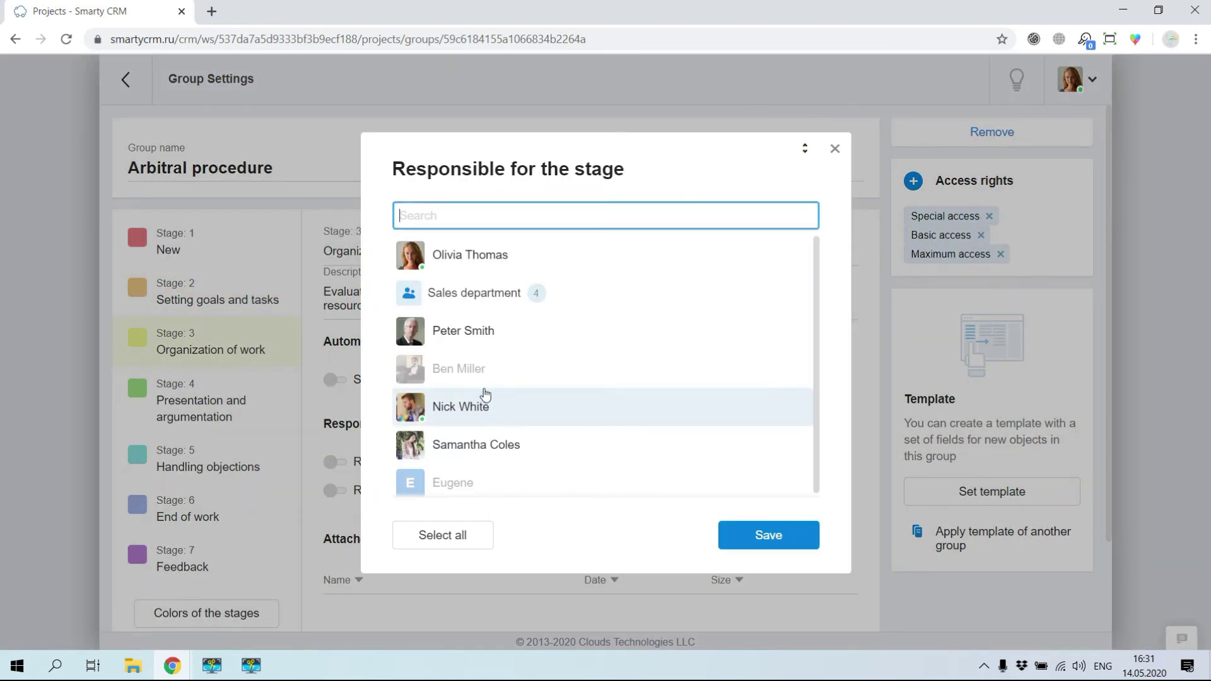
left_click(479, 411)
left_click(777, 543)
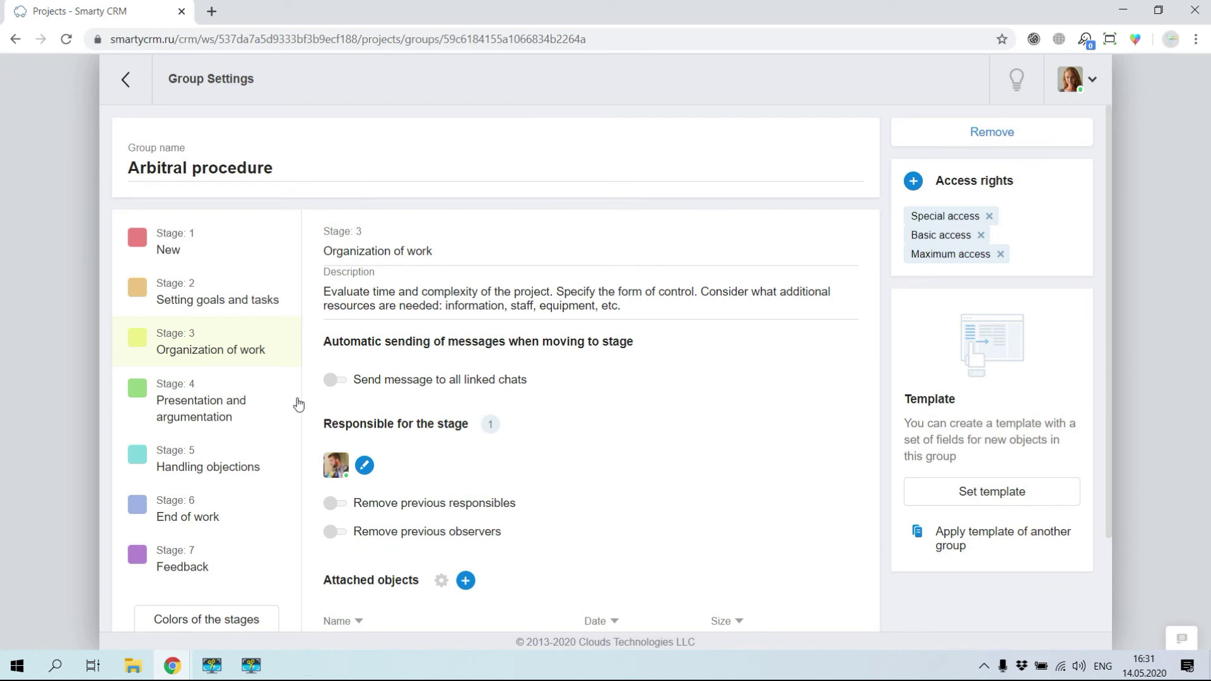
left_click(228, 405)
left_click(490, 453)
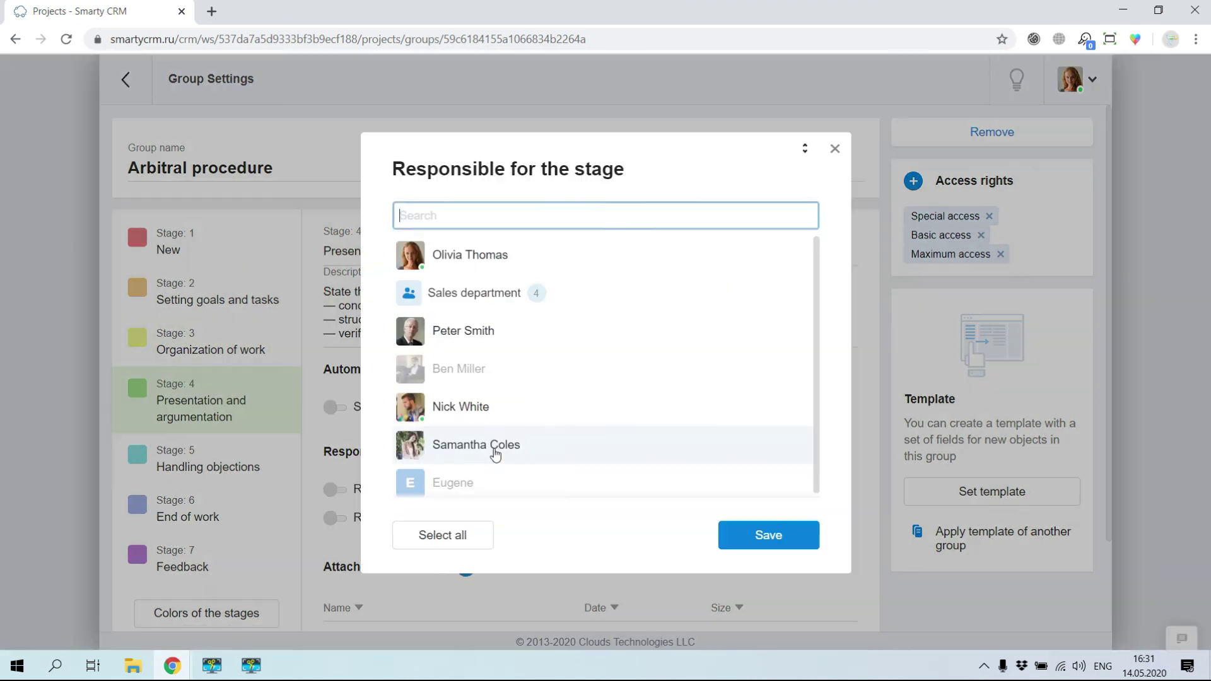
left_click(476, 411)
left_click(747, 541)
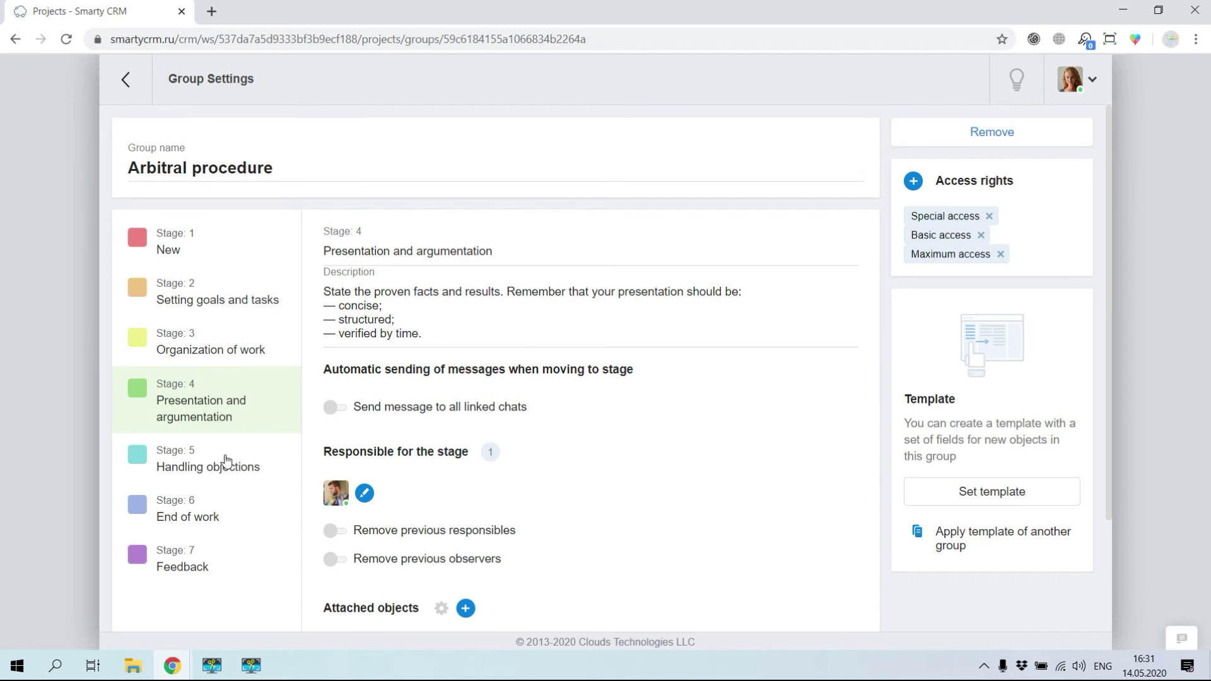
left_click(126, 79)
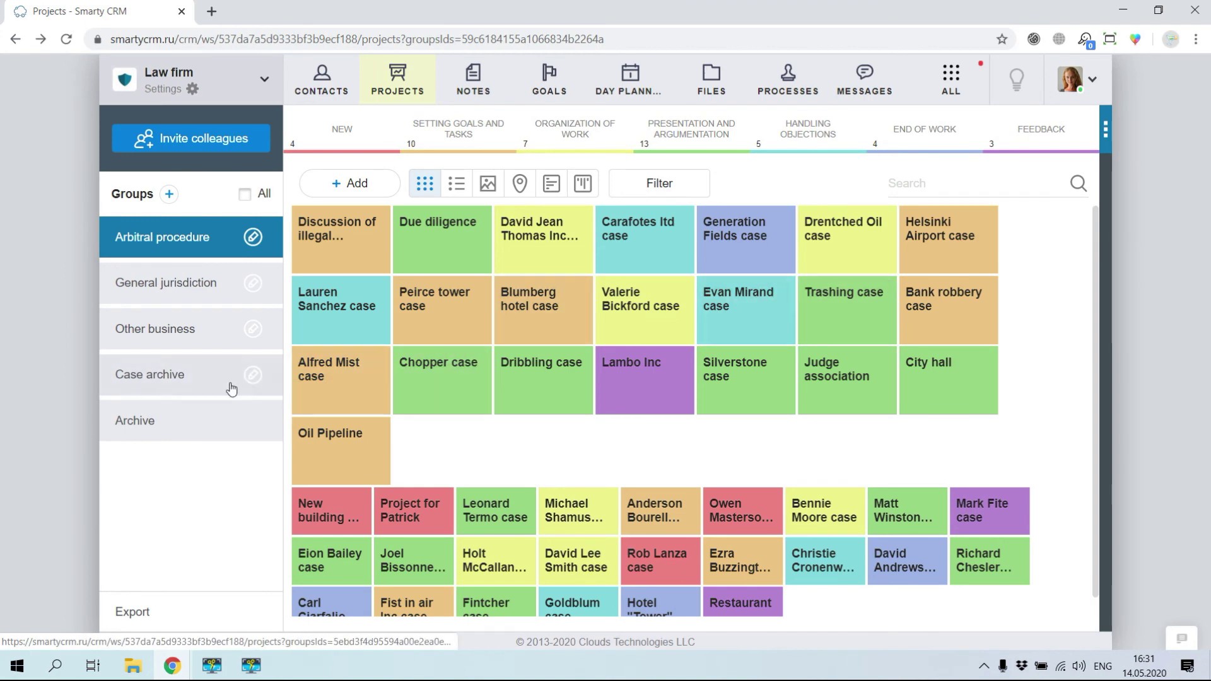
In the Case archive group settings, assign your own account as responsible for the New and Setting goals and tasks stages
left_click(252, 376)
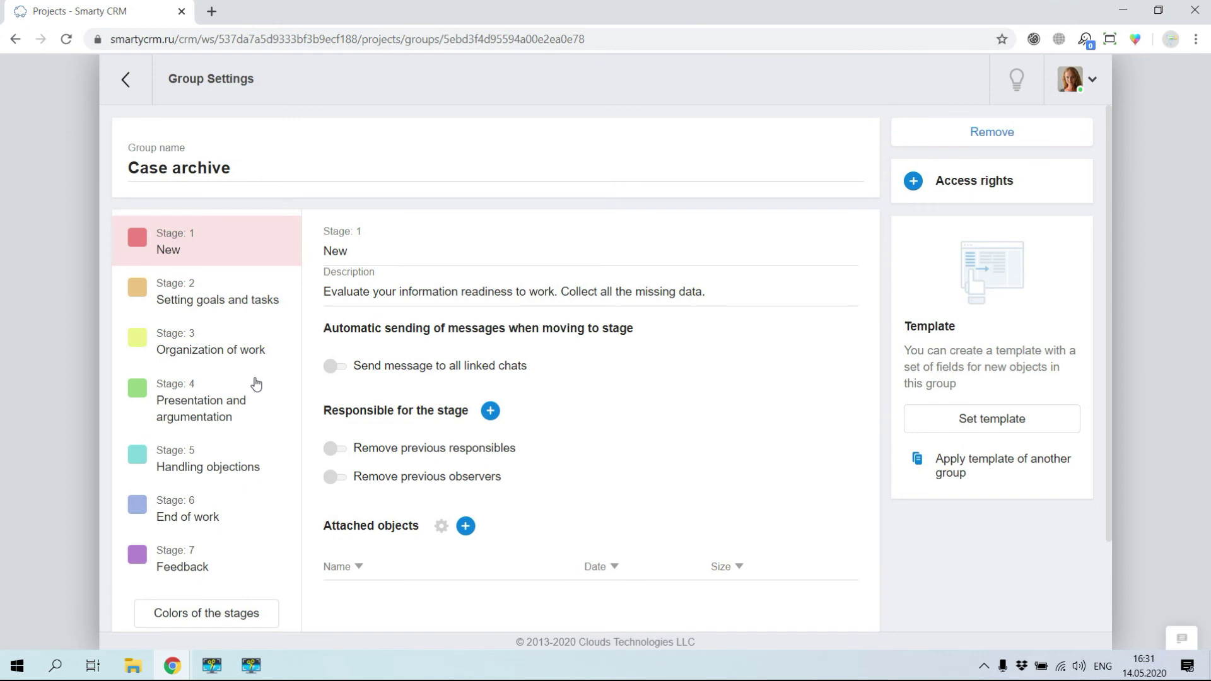
left_click(490, 410)
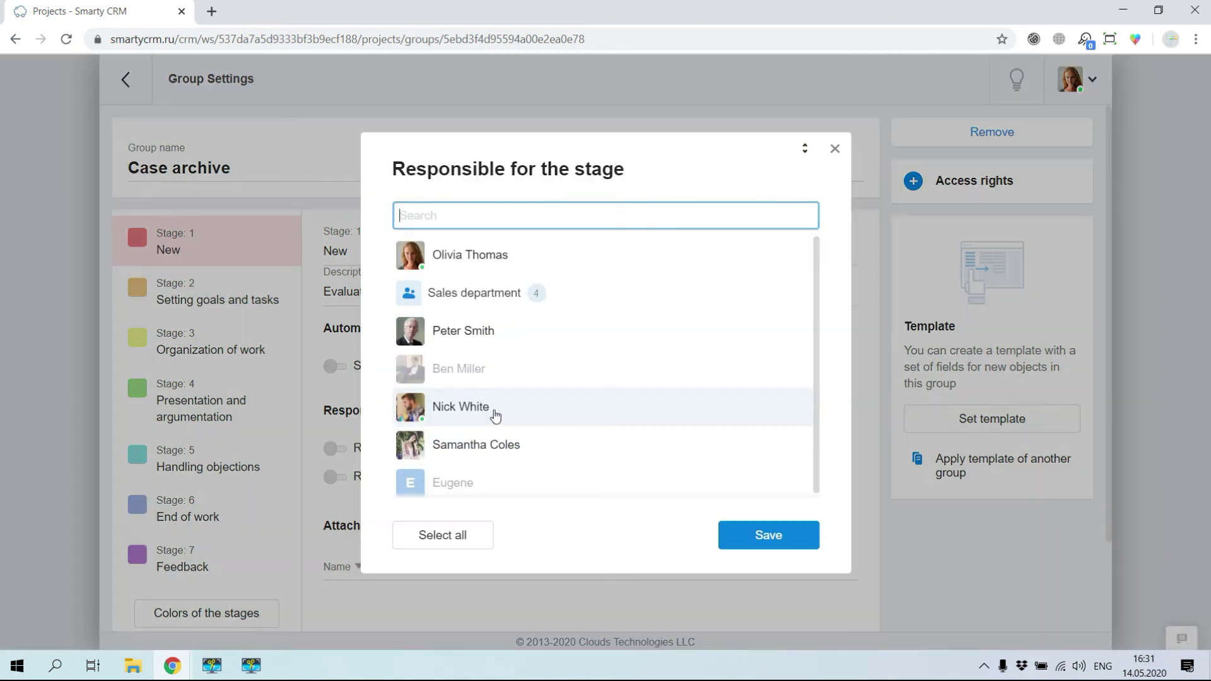
left_click(435, 267)
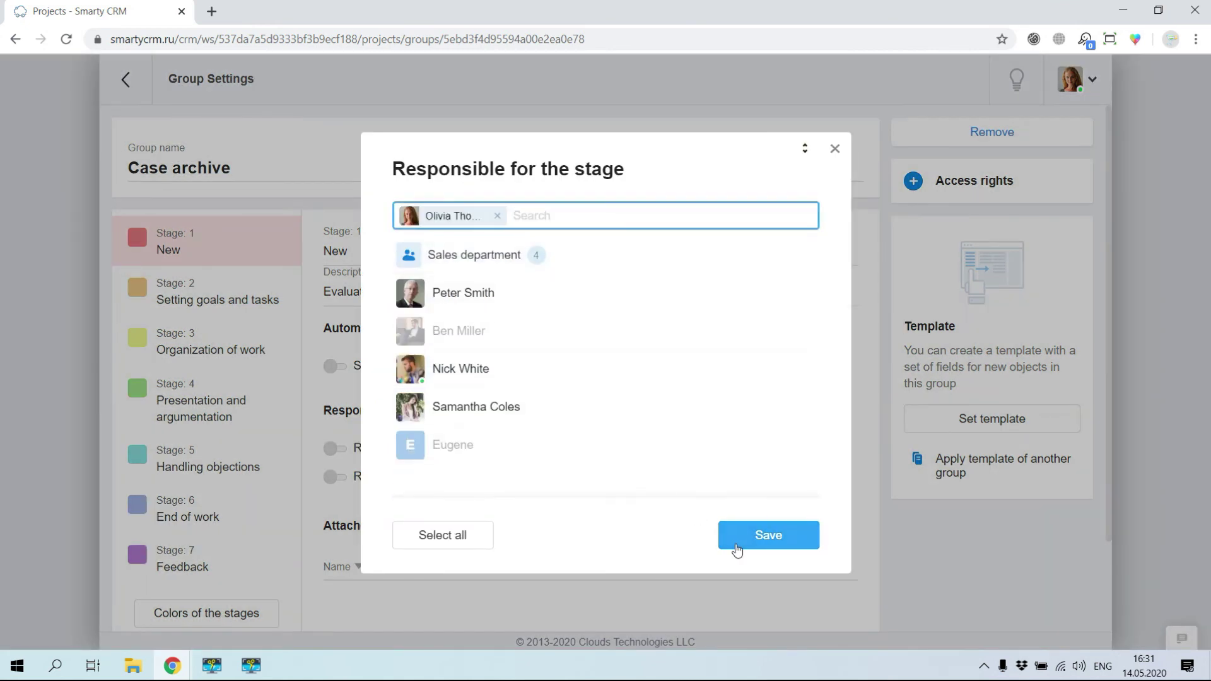
left_click(735, 540)
left_click(227, 300)
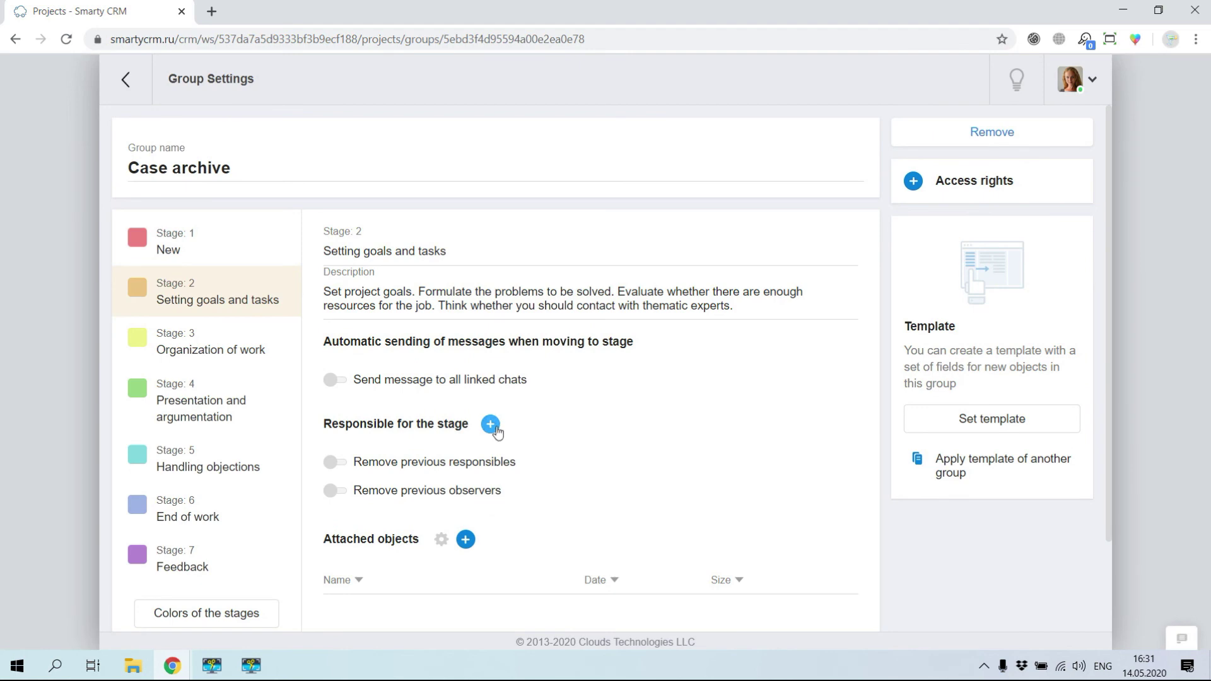
left_click(491, 424)
left_click(468, 256)
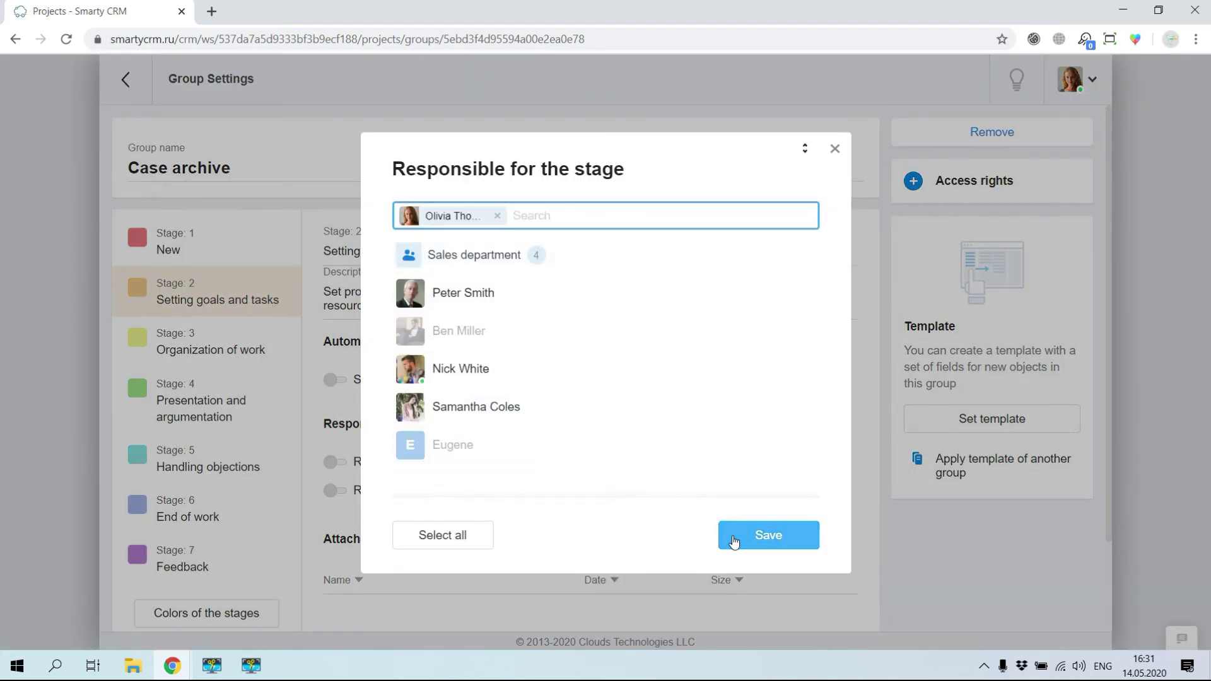
left_click(734, 539)
Make your own account responsible for the Case archive group's Organization of work stage and return to the projects list
left_click(190, 355)
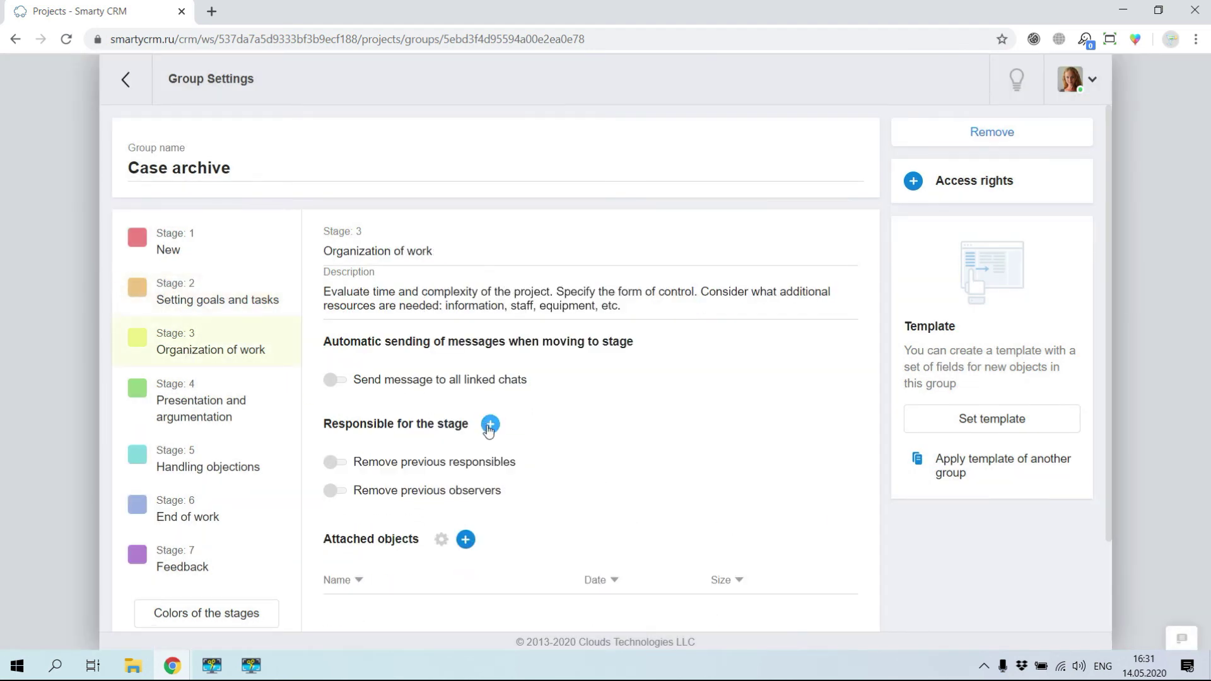
left_click(491, 424)
left_click(464, 269)
left_click(768, 534)
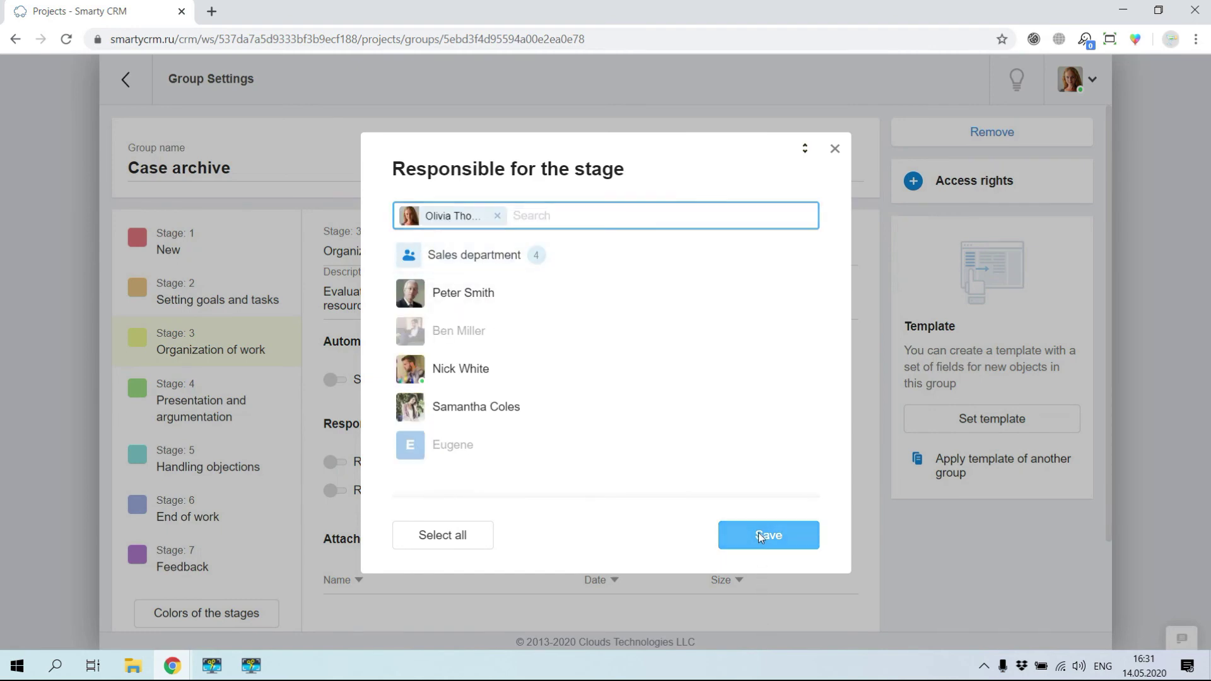
left_click(127, 80)
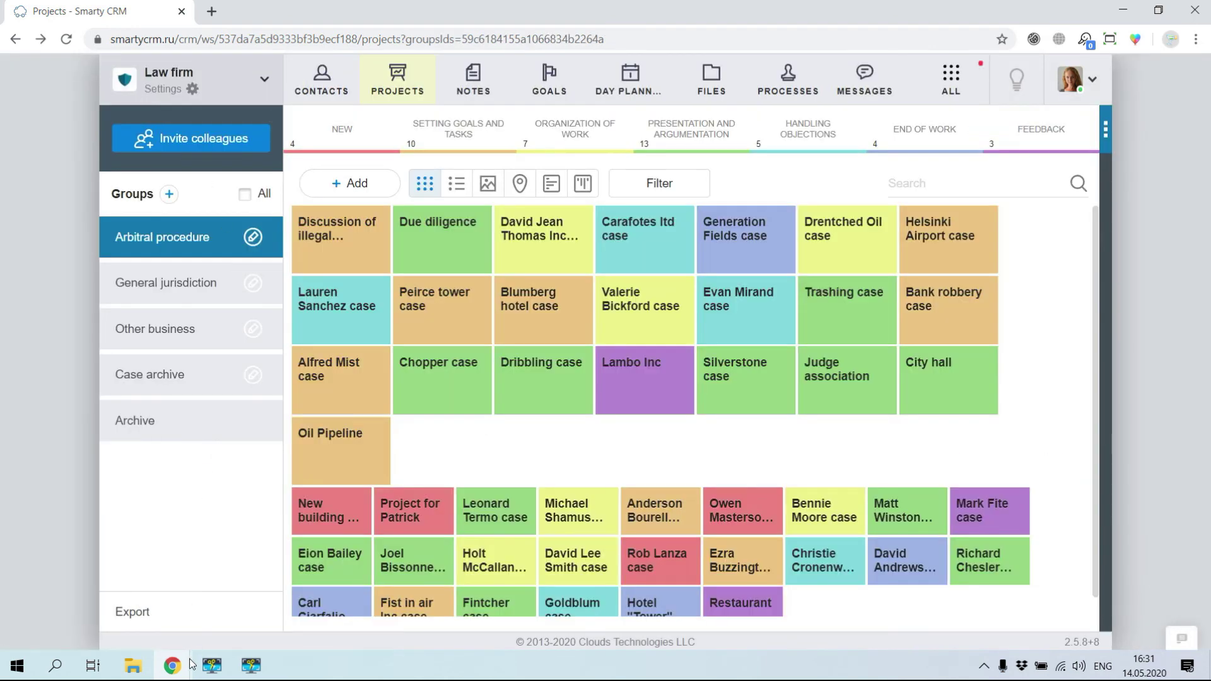
In the colleague's incognito window, check the responsible of the third Arbitral procedure project and move that project to the Case archive group
mouse_move(172, 665)
left_click(251, 551)
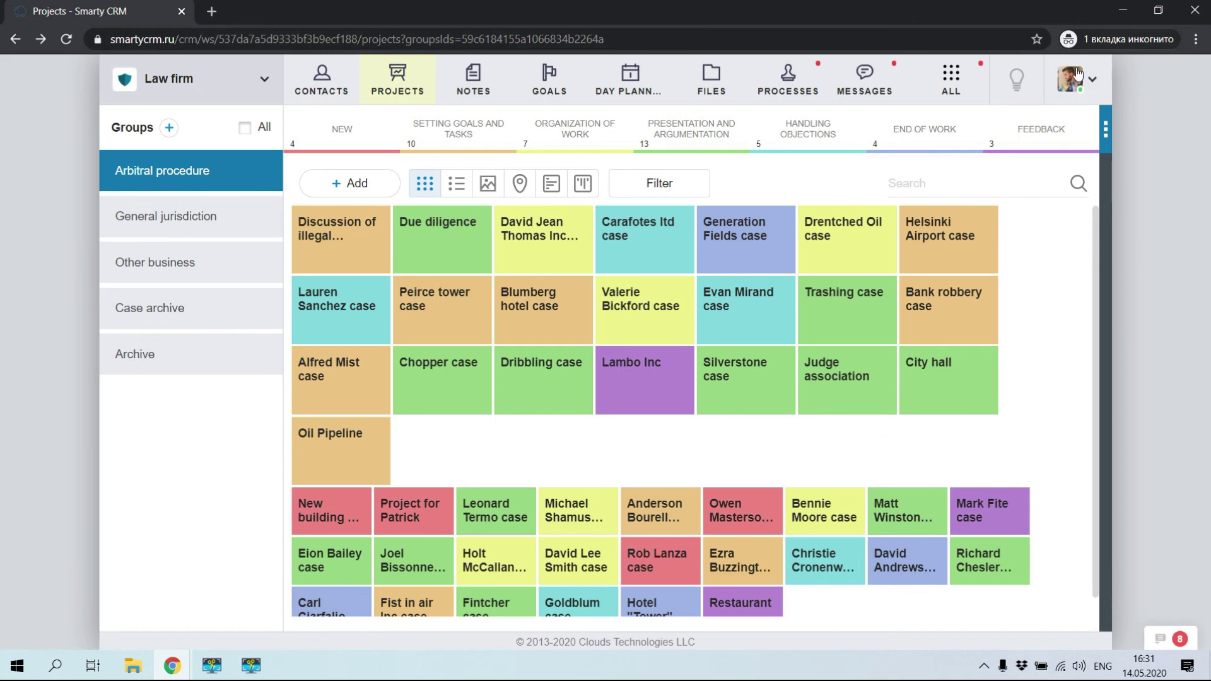
left_click(568, 240)
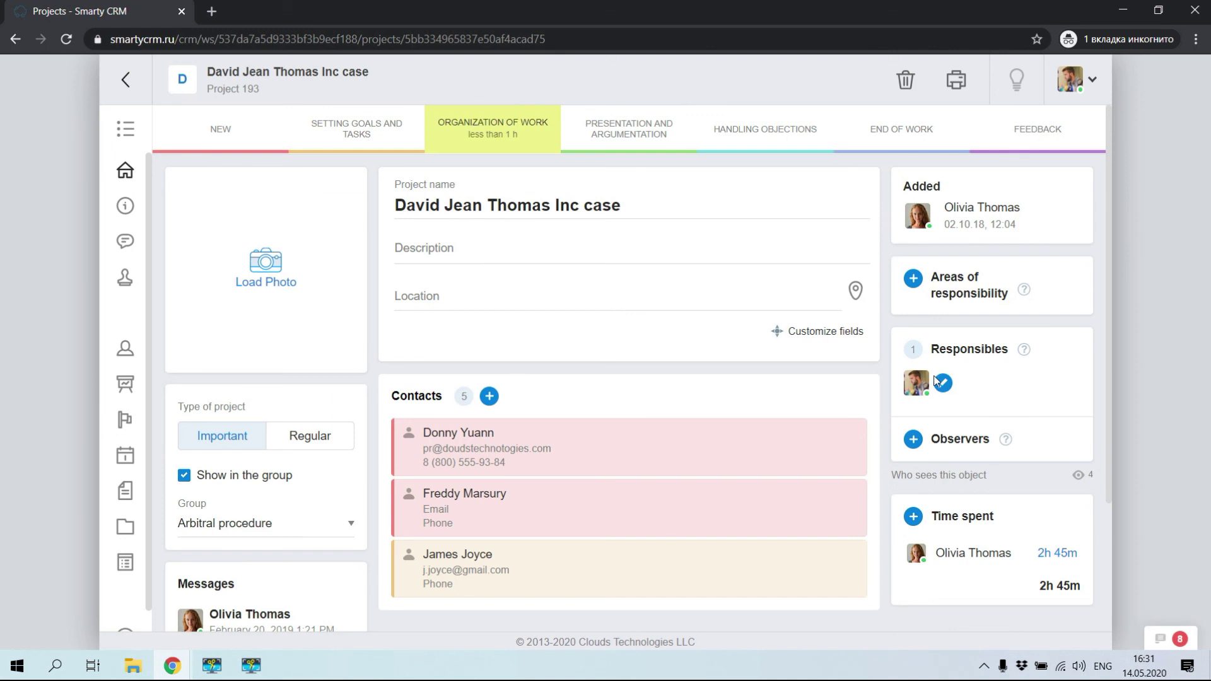
left_click(126, 79)
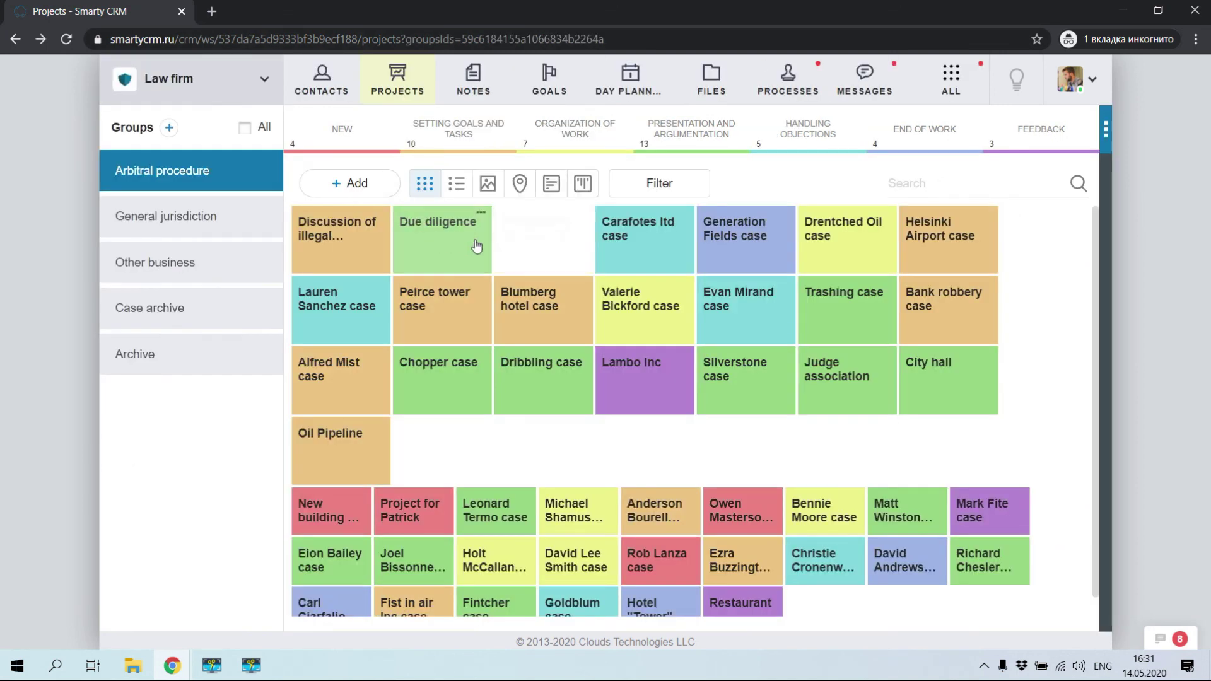
left_click_drag(543, 240, 224, 319)
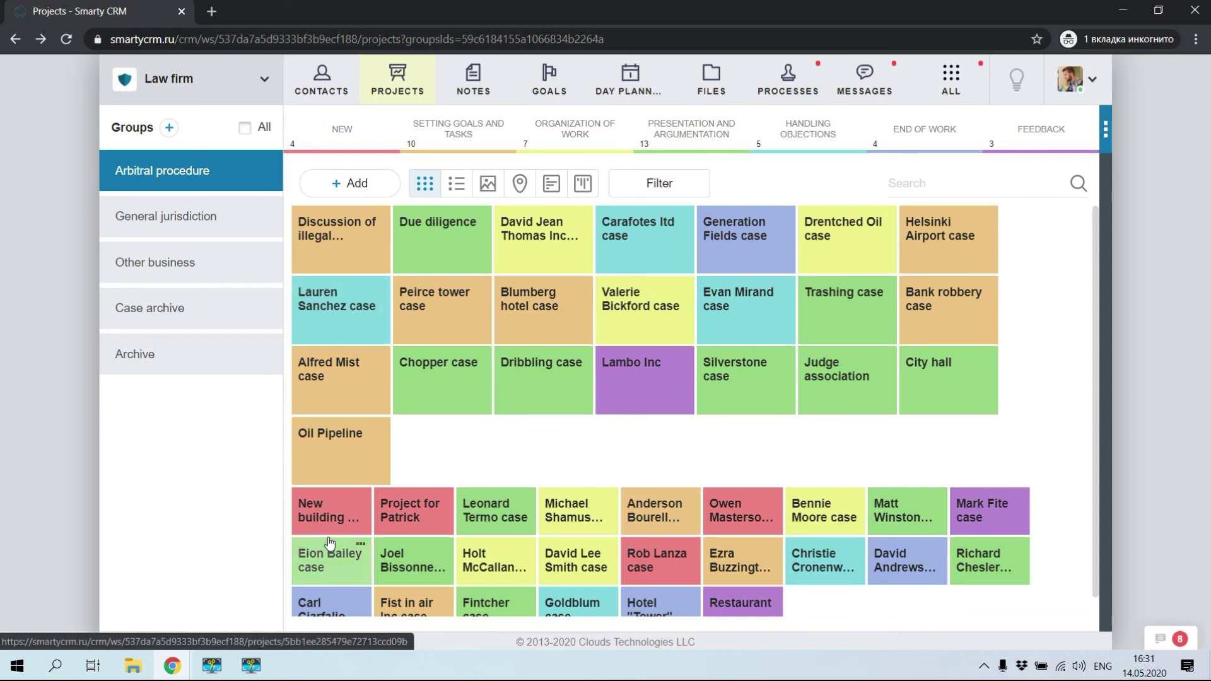
Switch back to the main browser window and review the new notification and the moved project's group, stage and responsible
mouse_move(172, 665)
left_click(120, 546)
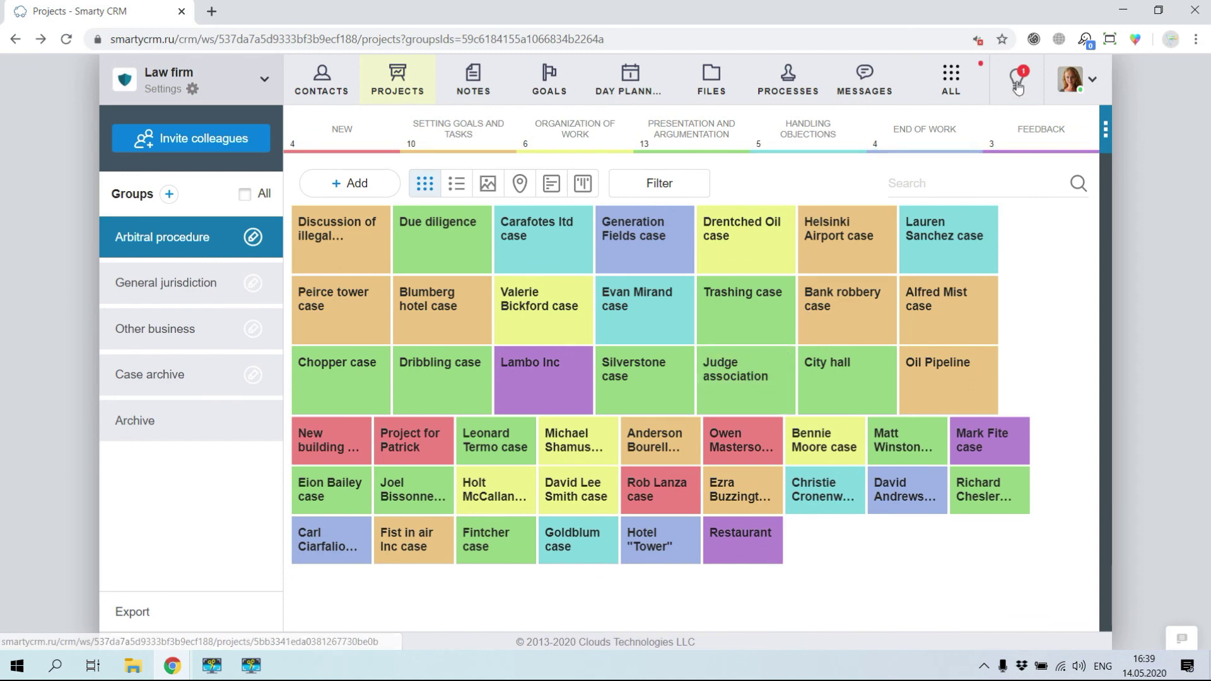
left_click(1021, 86)
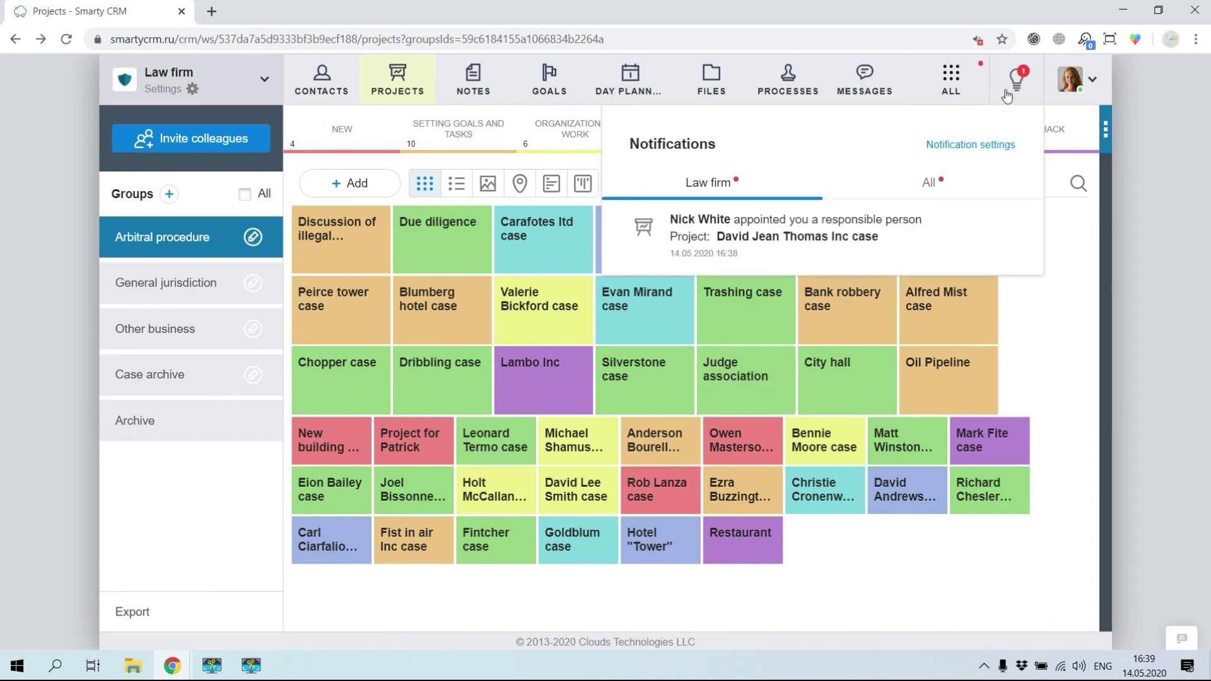
left_click(825, 247)
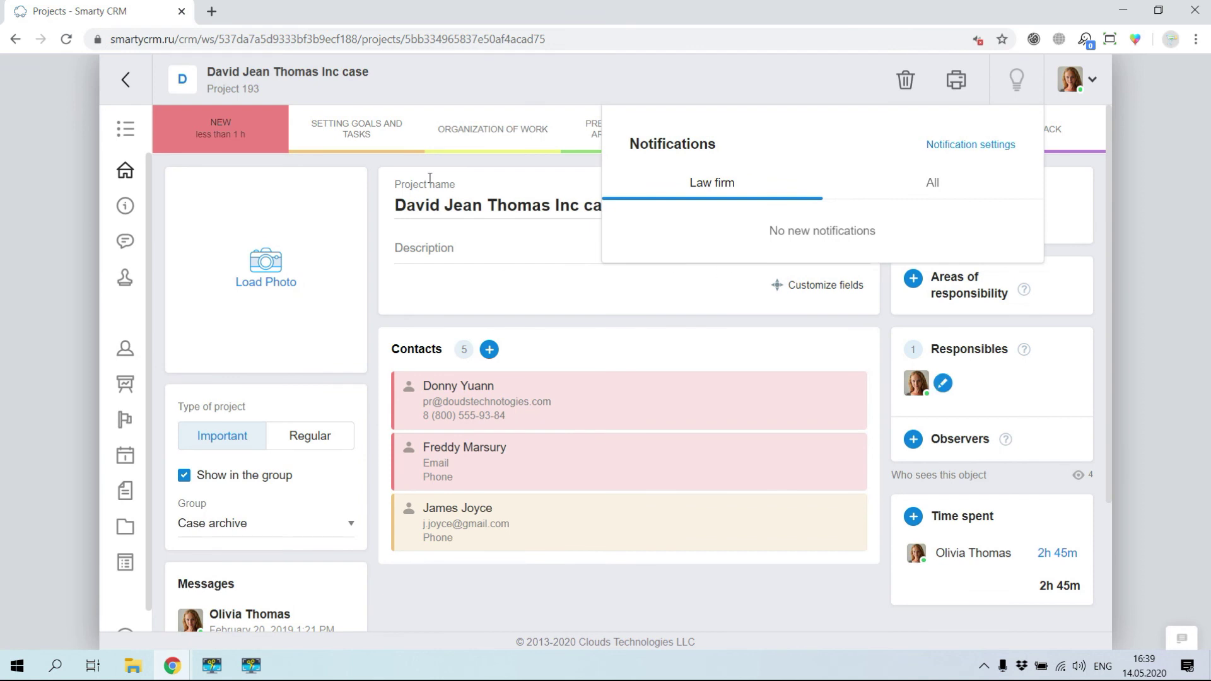
left_click(138, 81)
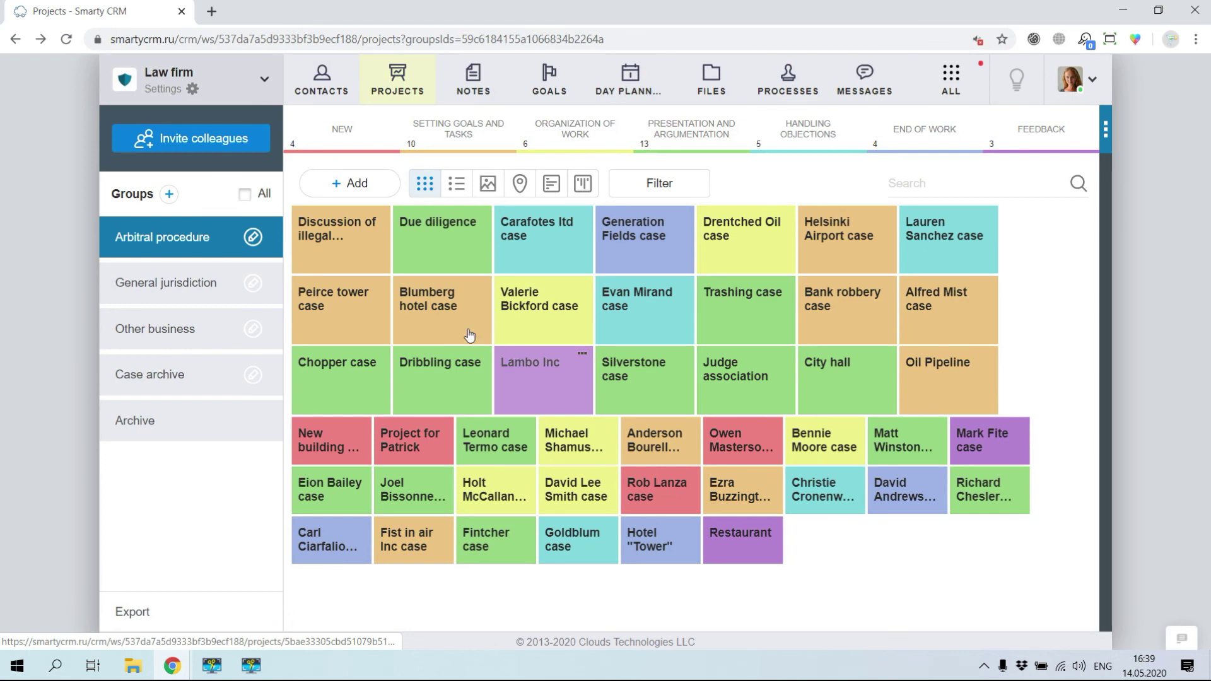
Review the Arbitral procedure group's option for copying stage settings from another group, including the available source groups
left_click(254, 238)
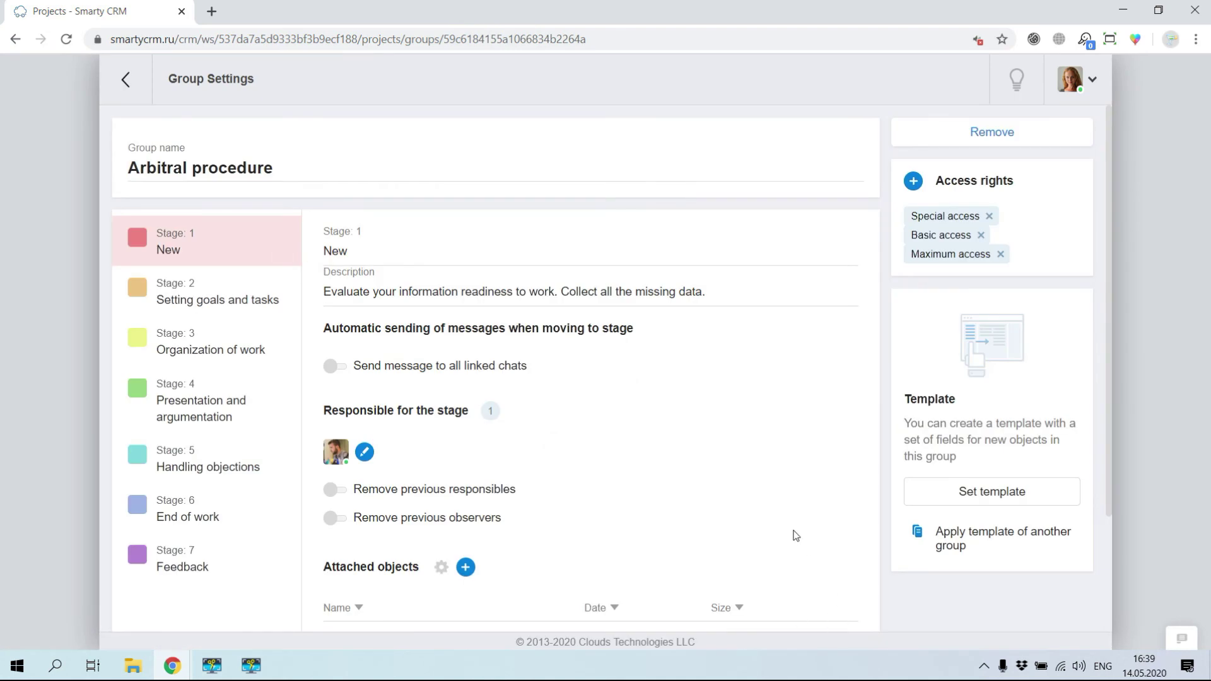
scroll(803, 544, "down", 3)
left_click(765, 570)
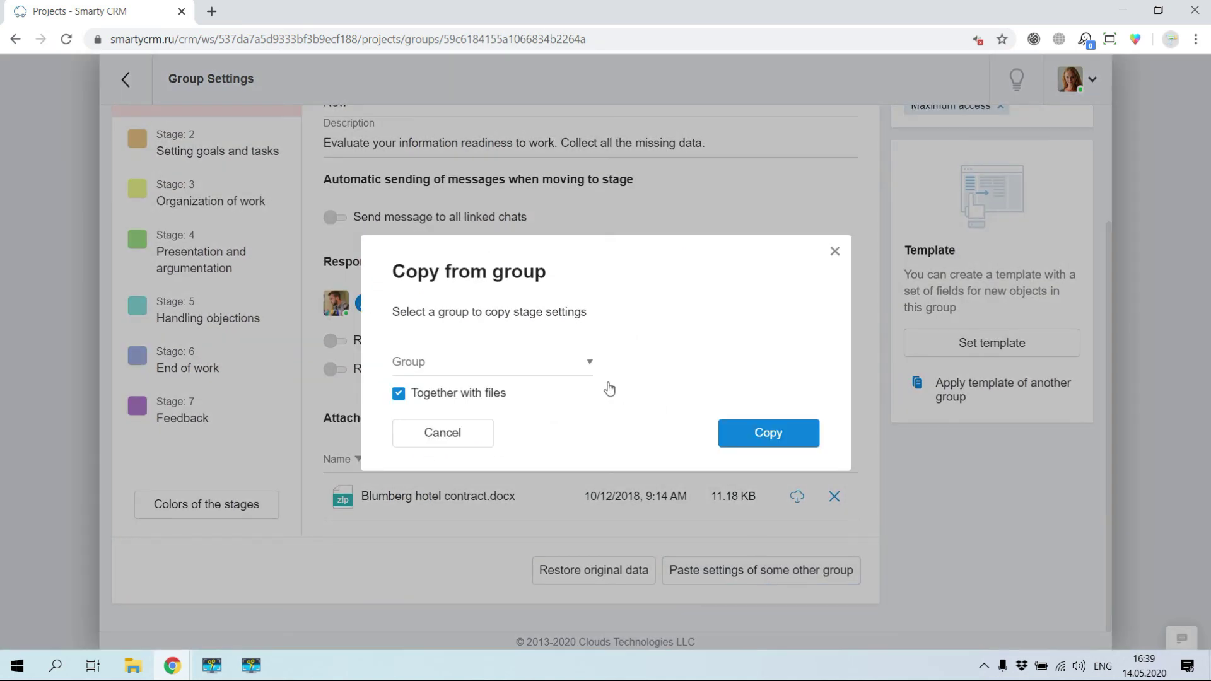
left_click(589, 366)
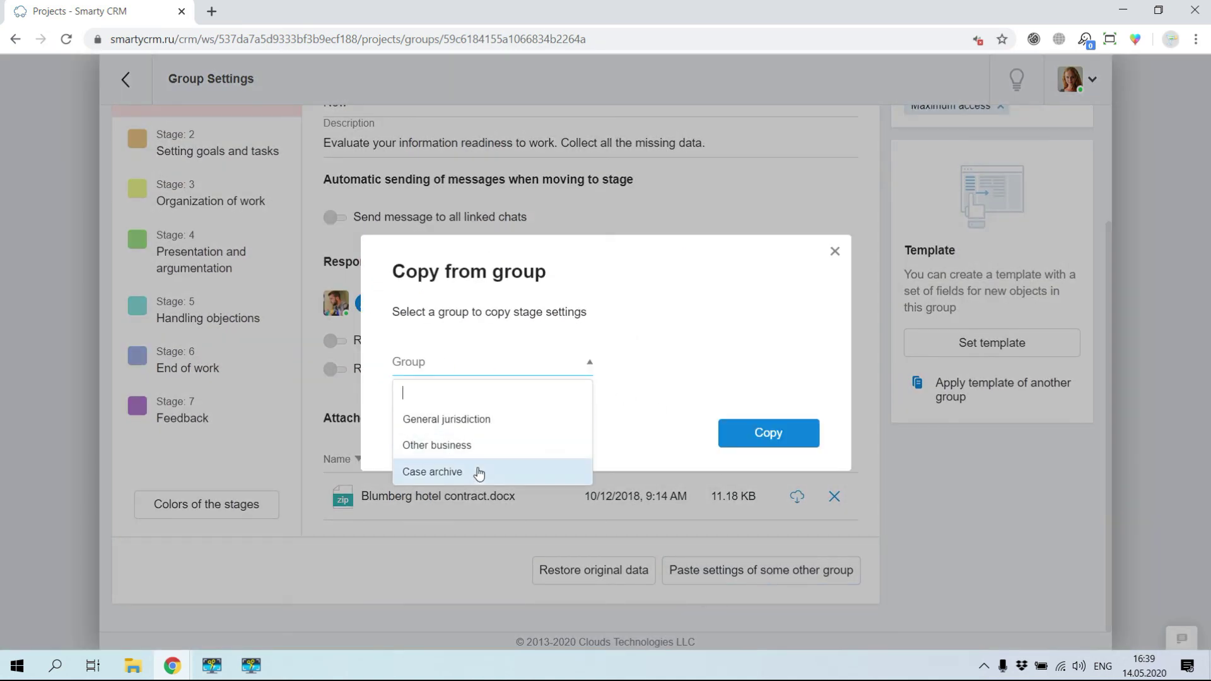
left_click(833, 253)
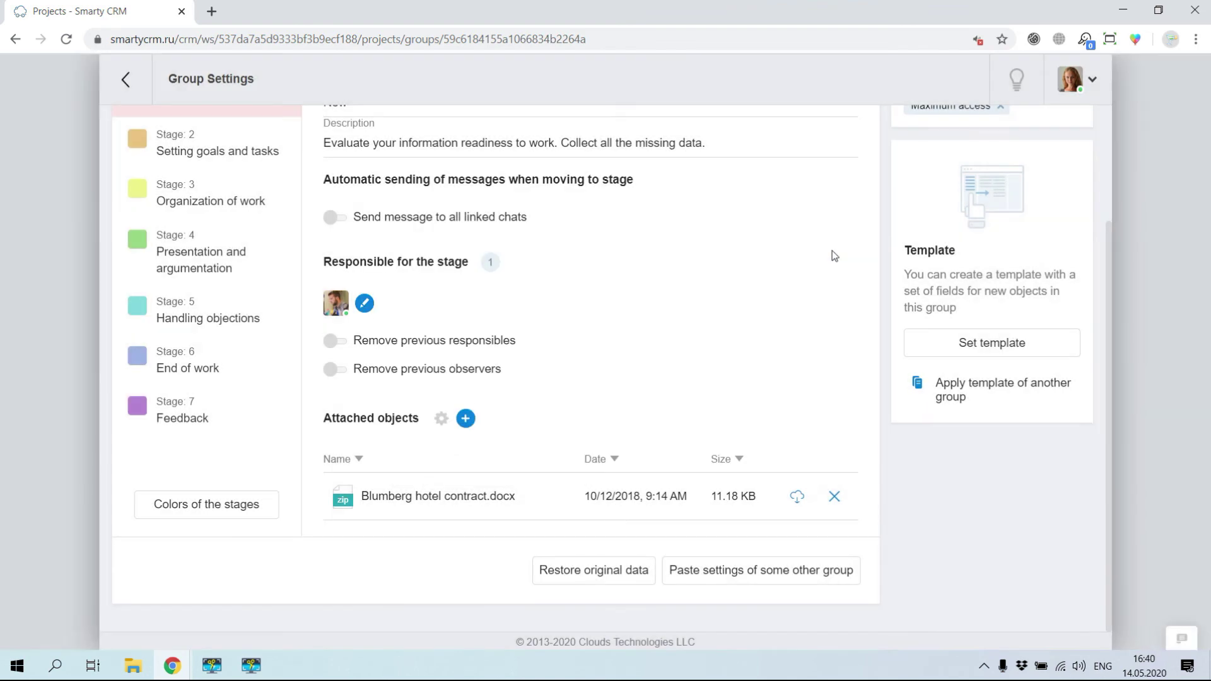